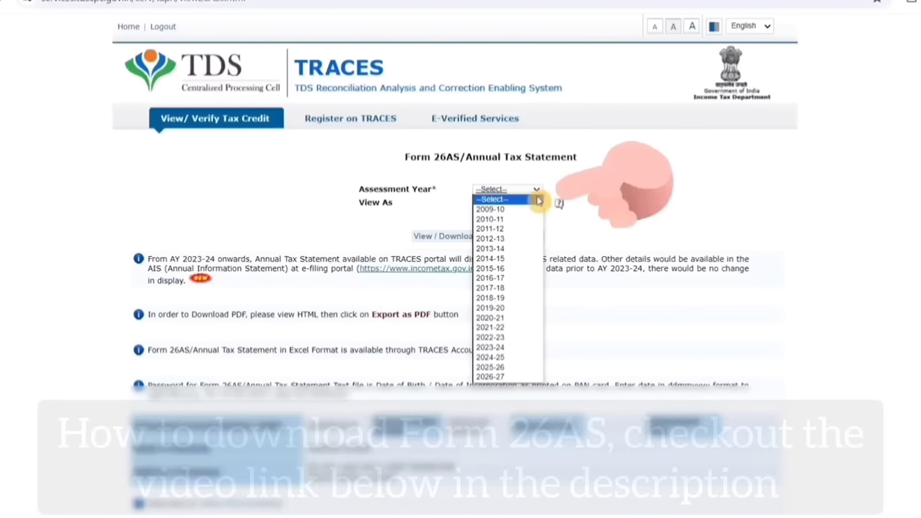
# View the Form 26AS annual tax statement for assessment year 2024-25 as HTML.
pyautogui.click(528, 357)
pyautogui.click(536, 202)
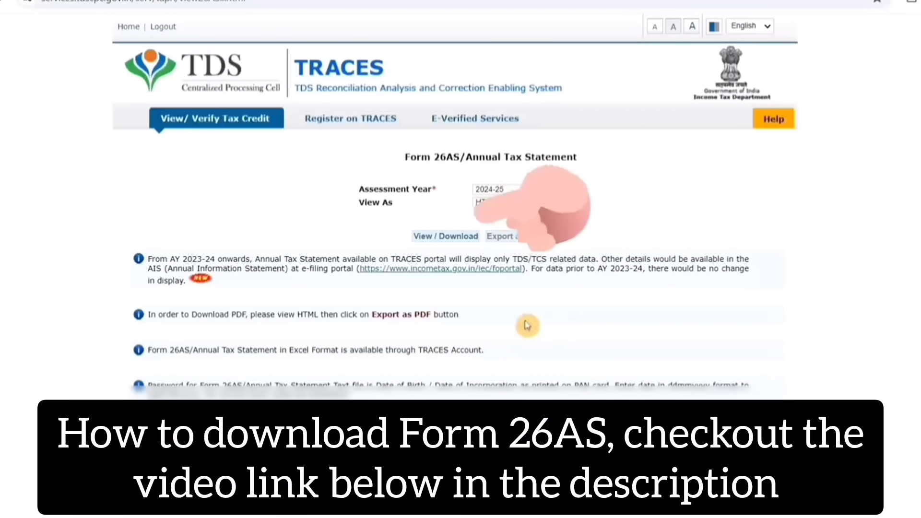
pyautogui.click(445, 236)
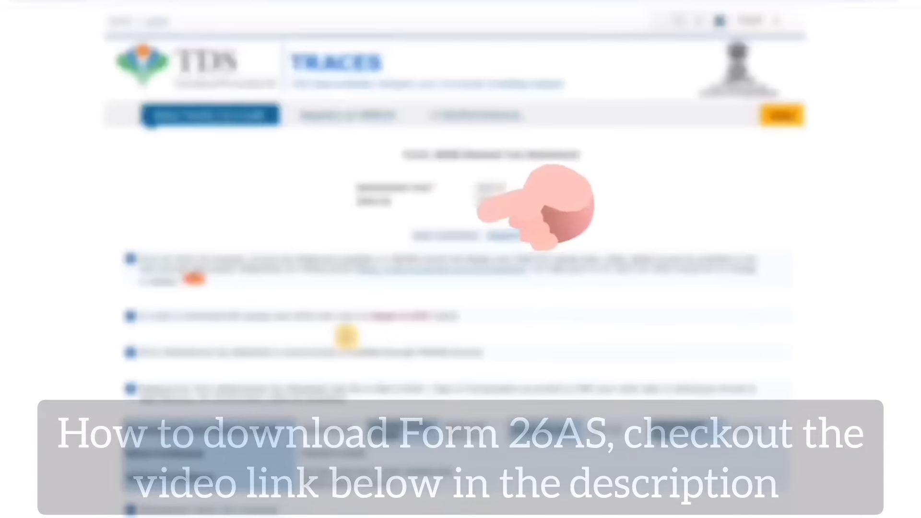
# Examine all sections of the Form 26AS statement, including the TDS tables and the remaining parts further down.
pyautogui.scroll(-7, 346, 336)
pyautogui.scroll(-10, 348, 336)
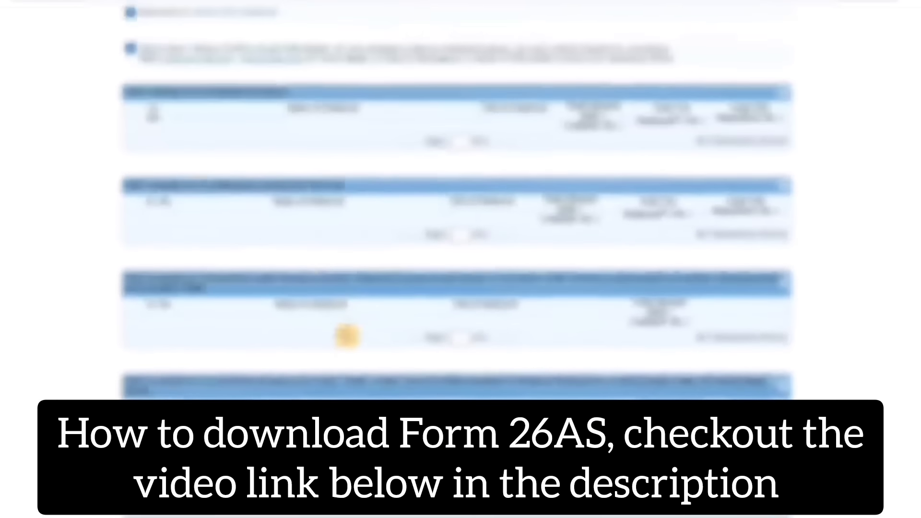
pyautogui.scroll(-5, 348, 335)
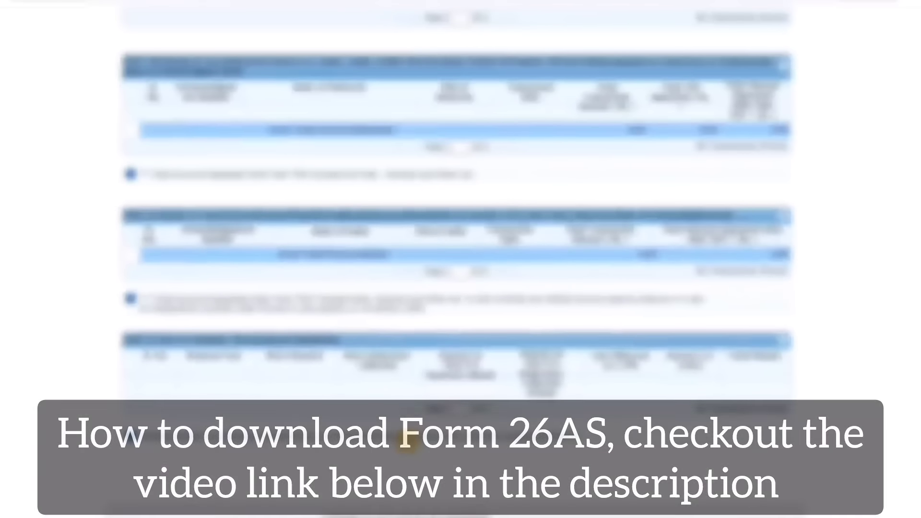
pyautogui.scroll(-8, 407, 438)
pyautogui.scroll(-5, 451, 383)
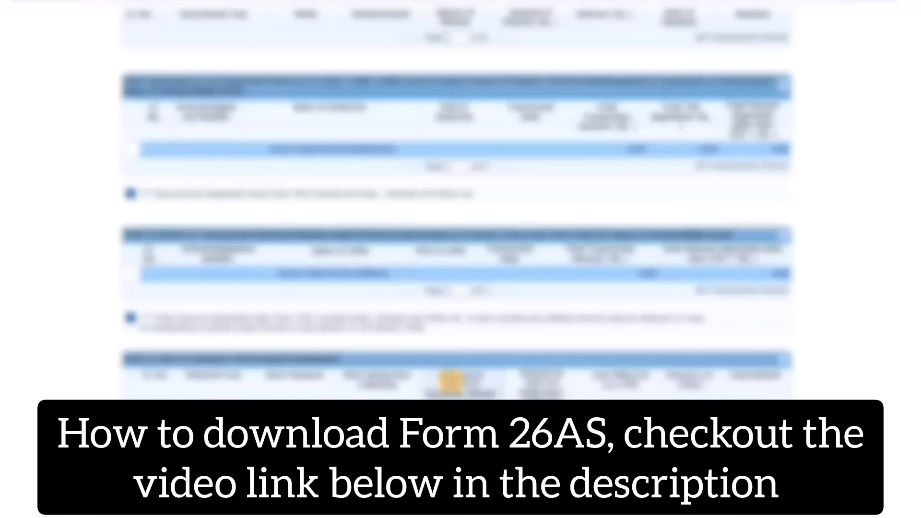
pyautogui.scroll(6, 451, 382)
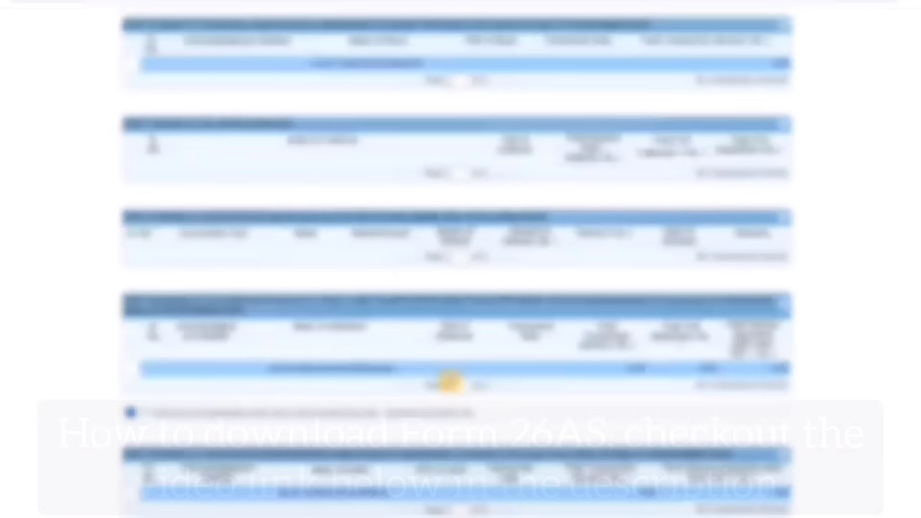
pyautogui.scroll(-8, 451, 382)
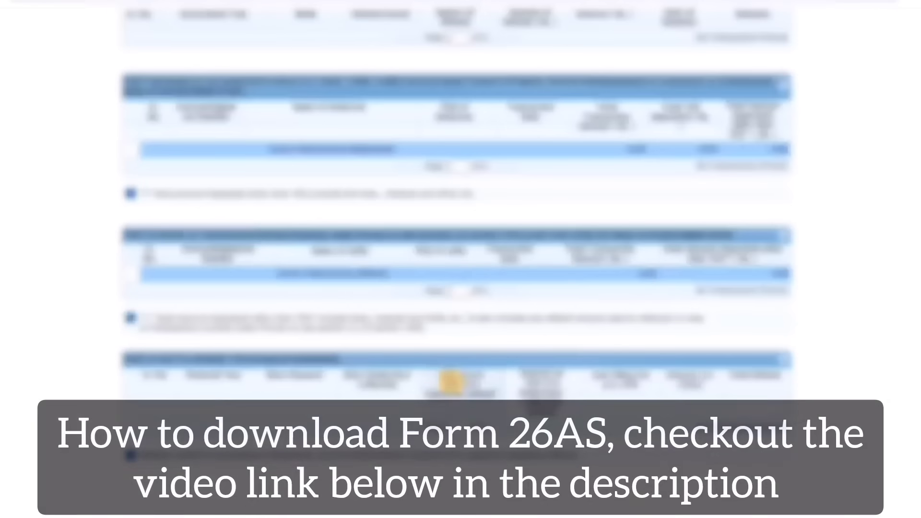
pyautogui.scroll(5, 349, 333)
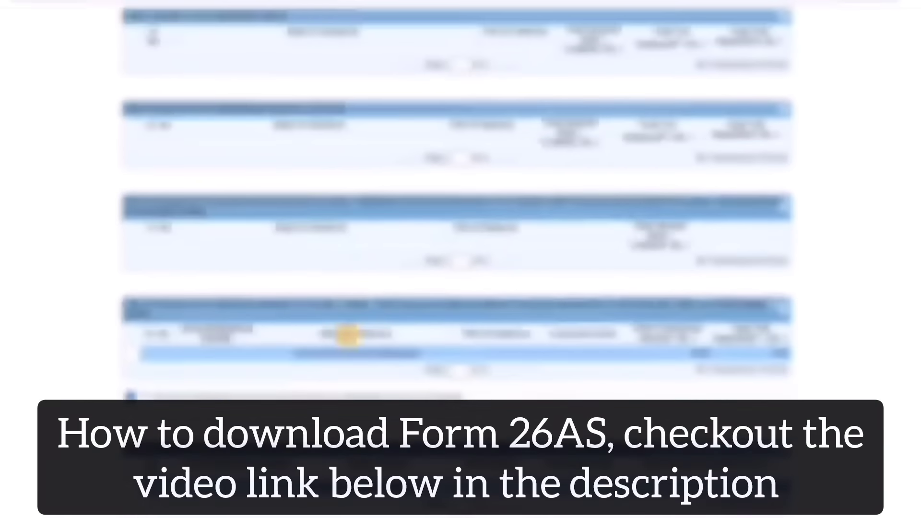
pyautogui.scroll(-3, 349, 333)
pyautogui.scroll(5, 350, 336)
pyautogui.scroll(-3, 350, 336)
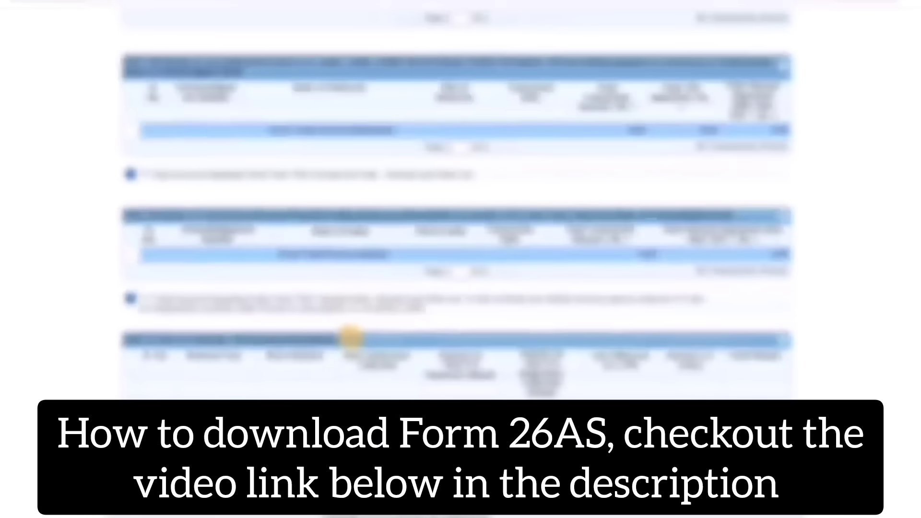
pyautogui.scroll(10, 387, 389)
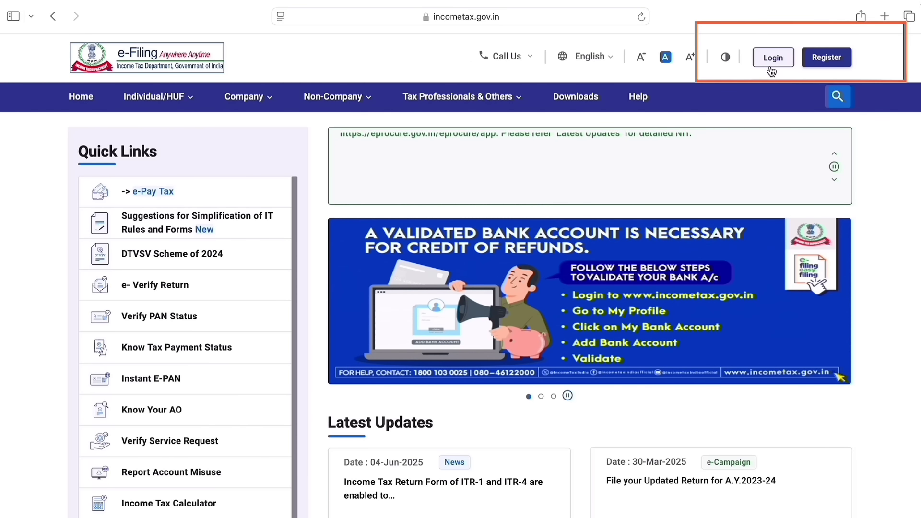
# Look at the taxpayer registration page of the e-Filing portal and return to the portal's home page.
pyautogui.click(827, 64)
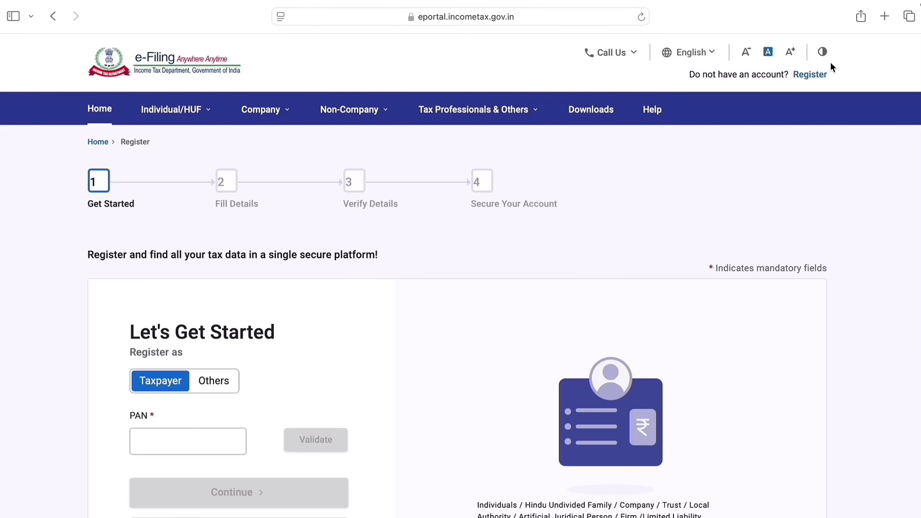
pyautogui.scroll(-2, 763, 188)
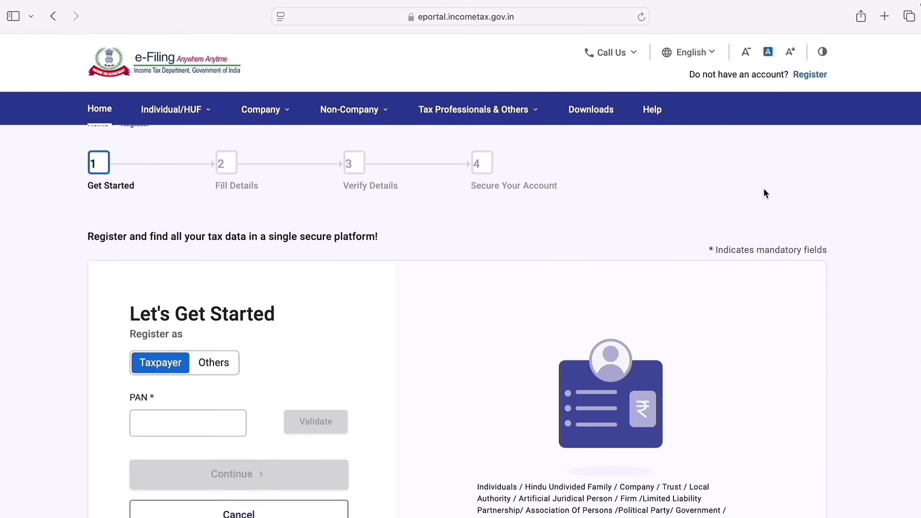
pyautogui.scroll(2, 763, 188)
pyautogui.click(99, 110)
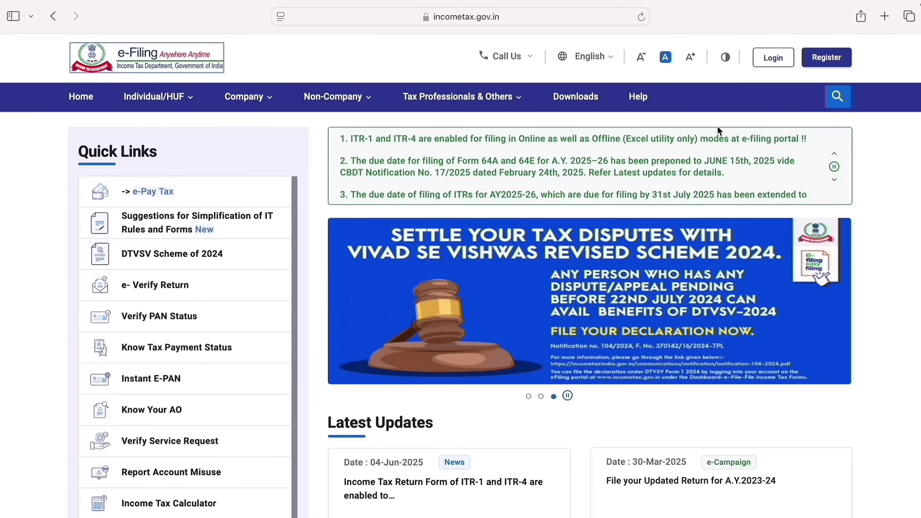
# Open the e-Filing login page and submit the taxpayer's user ID.
pyautogui.click(775, 60)
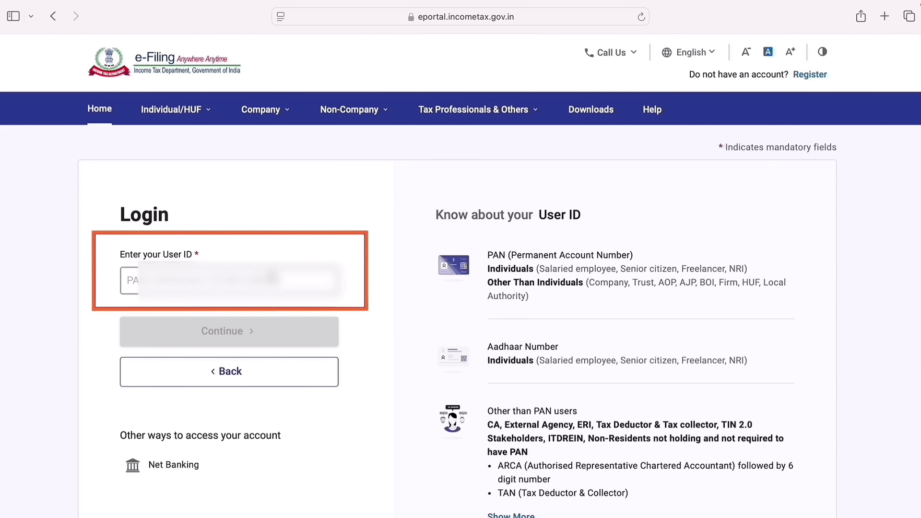
pyautogui.click(130, 281)
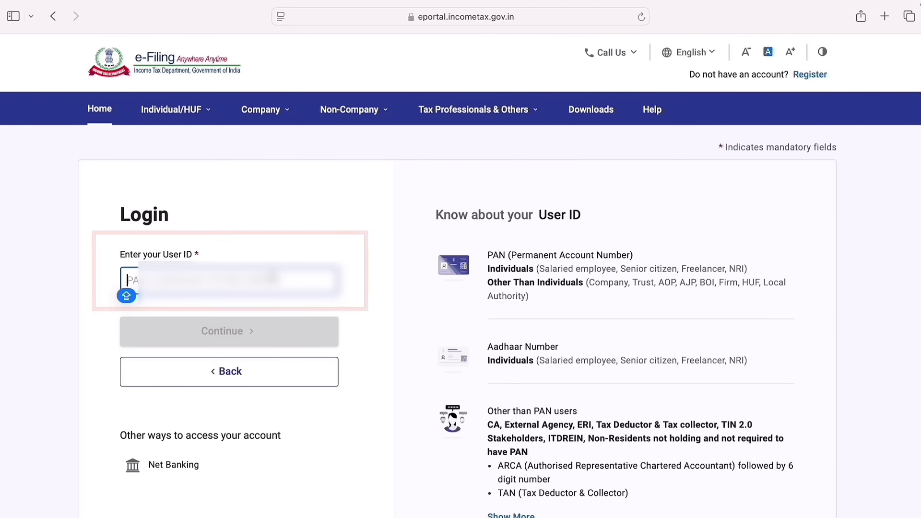
pyautogui.write('AX')
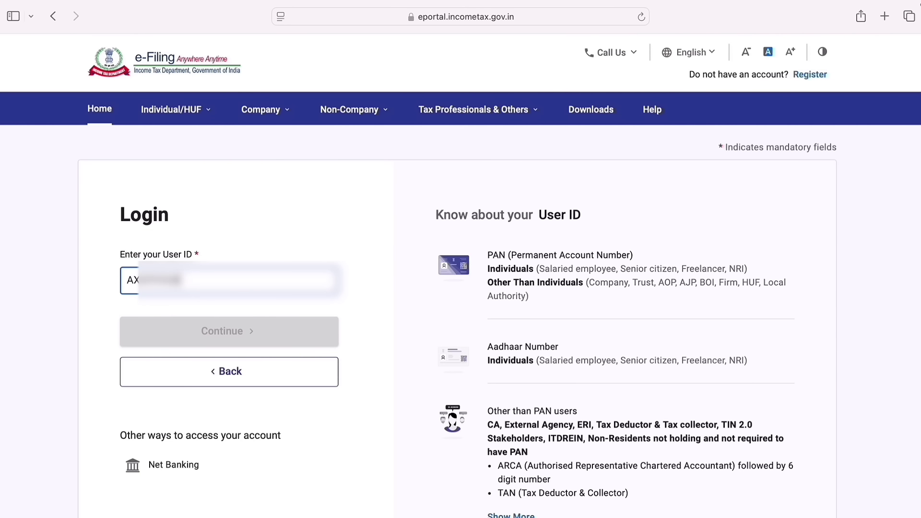
pyautogui.click(303, 335)
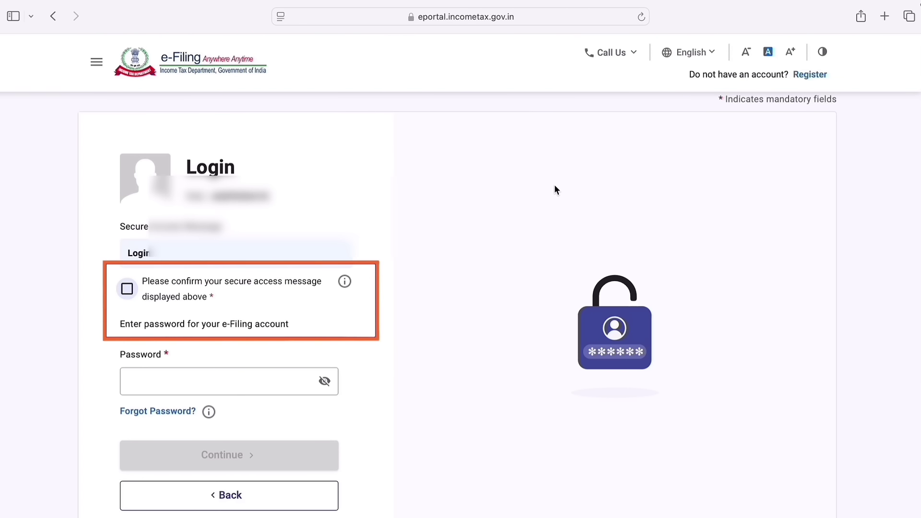
# Confirm the secure access message, enter the account password and log in.
pyautogui.click(126, 289)
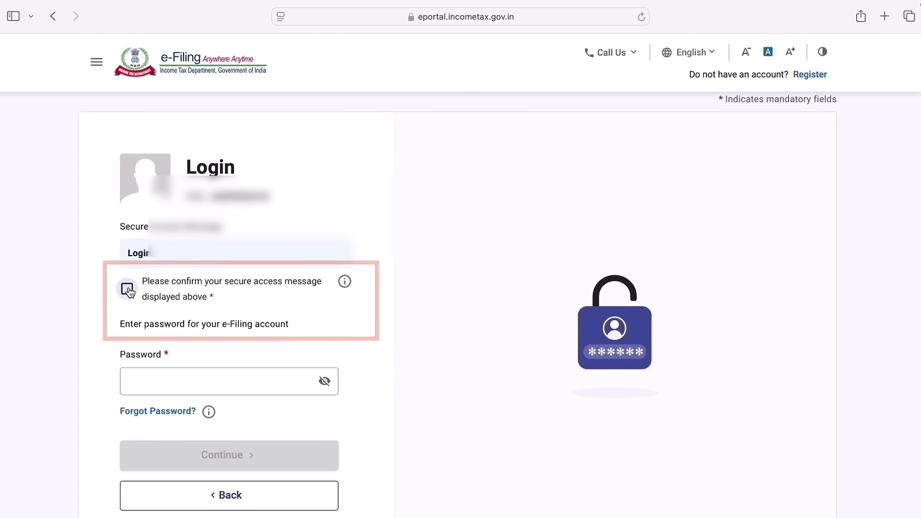
pyautogui.click(179, 378)
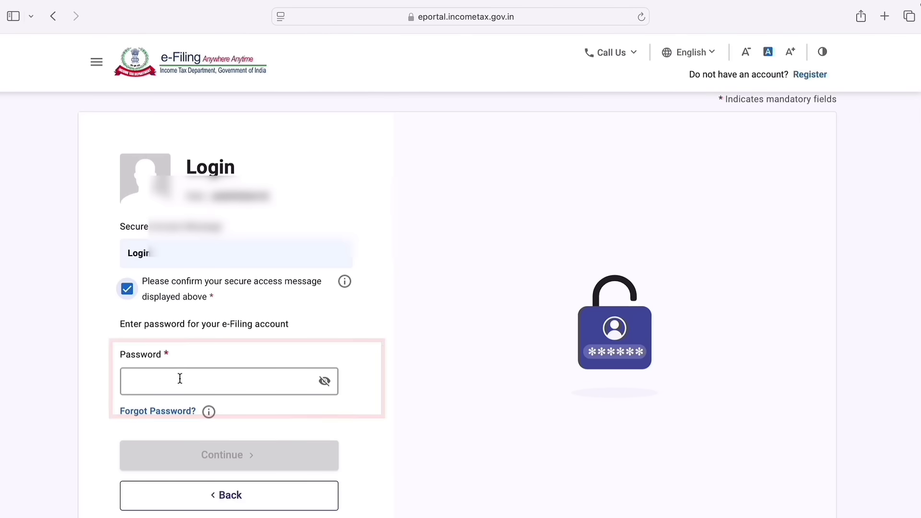
pyautogui.write('•••••••••')
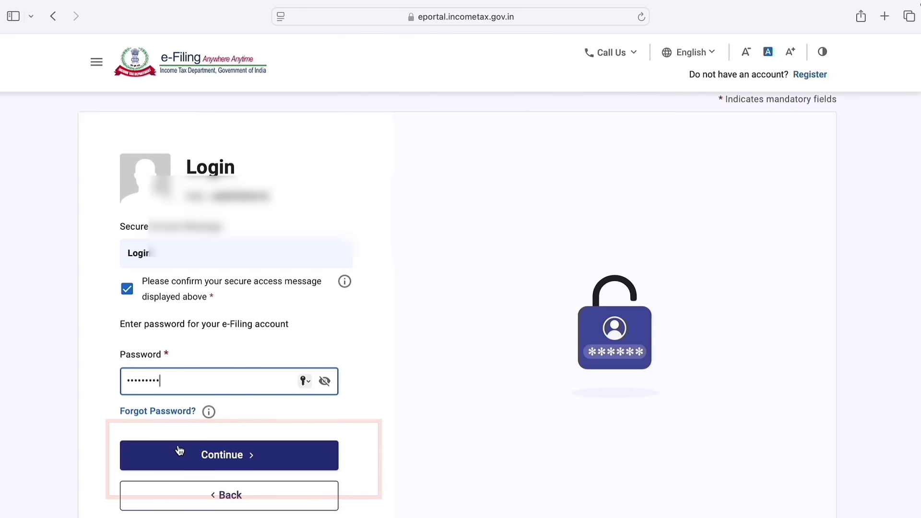
pyautogui.click(223, 457)
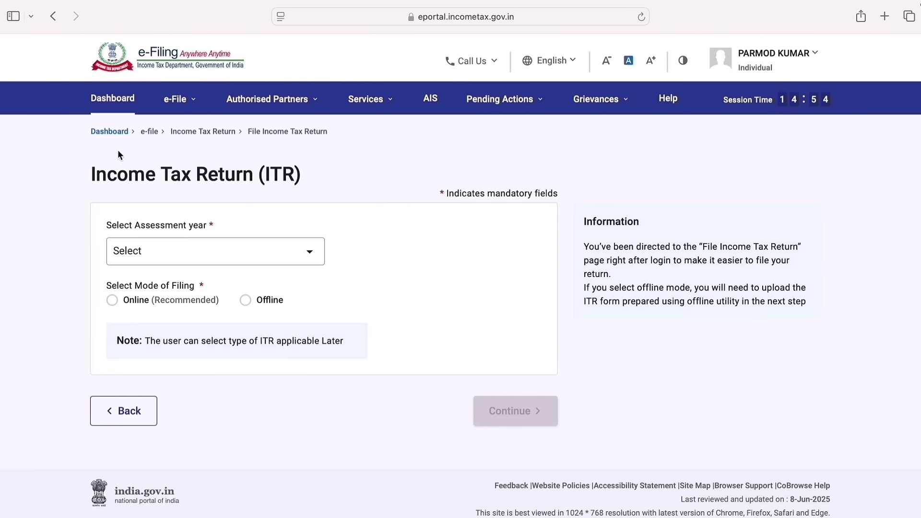
# Start filing a return from the dashboard for assessment year 2025-26 (Current A.Y.) in Online mode.
pyautogui.click(119, 102)
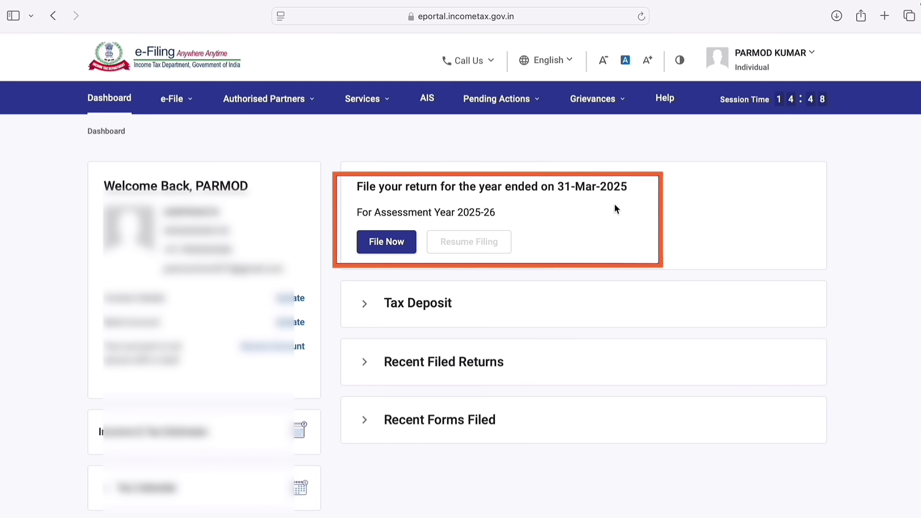
pyautogui.click(391, 251)
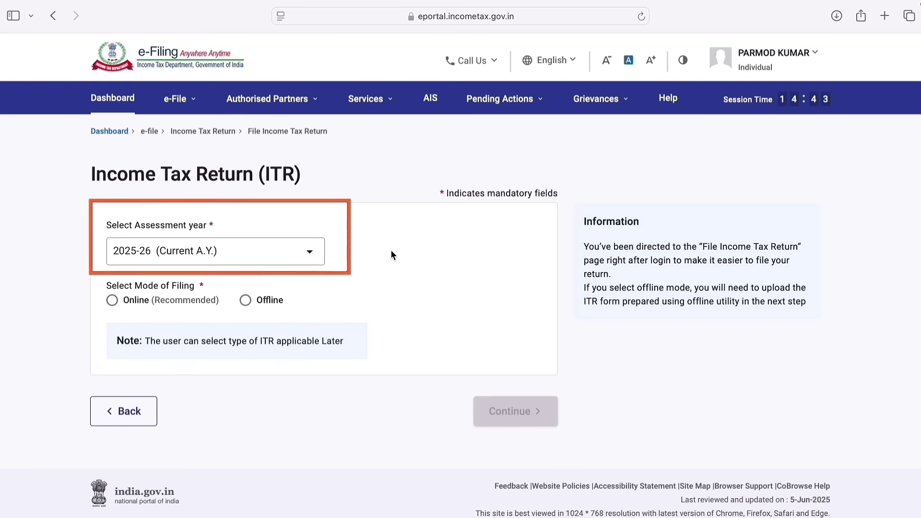
pyautogui.click(320, 266)
pyautogui.click(369, 290)
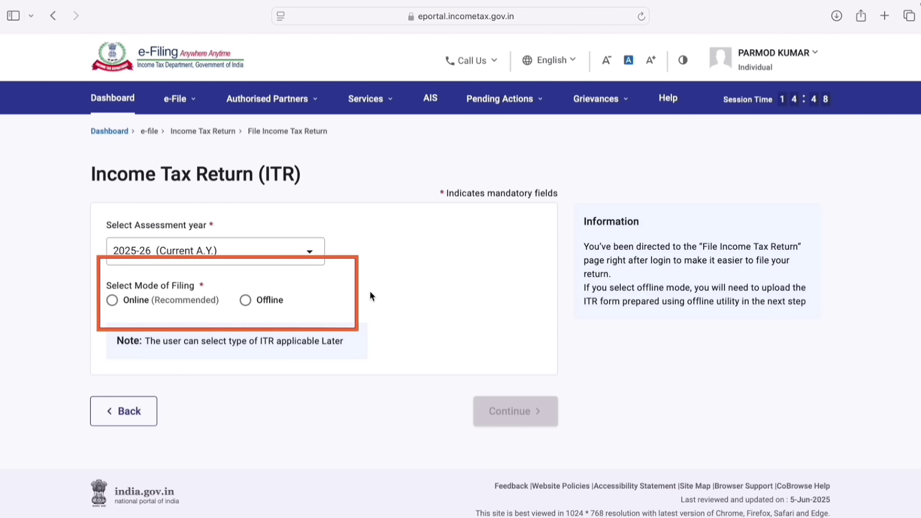
pyautogui.click(113, 302)
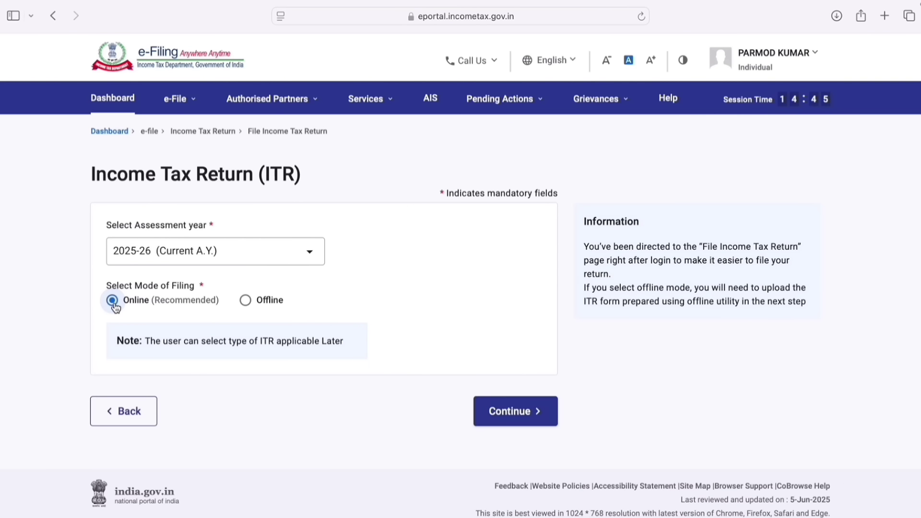
pyautogui.click(550, 416)
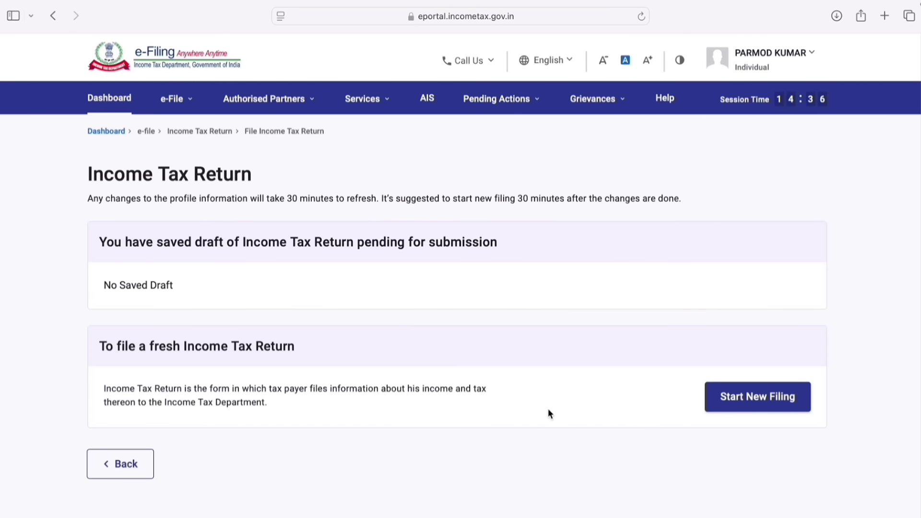
# Start a new filing with the Individual status and proceed with the ITR-1 form.
pyautogui.click(764, 409)
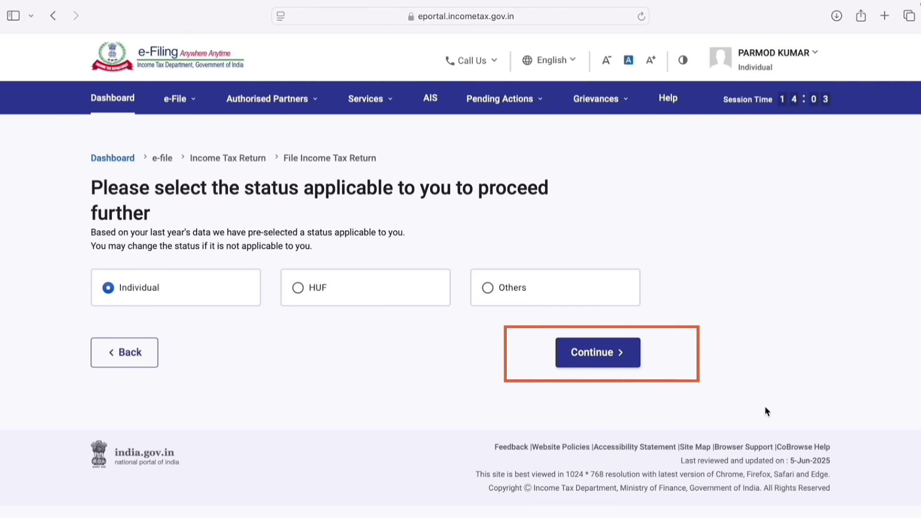
pyautogui.click(623, 362)
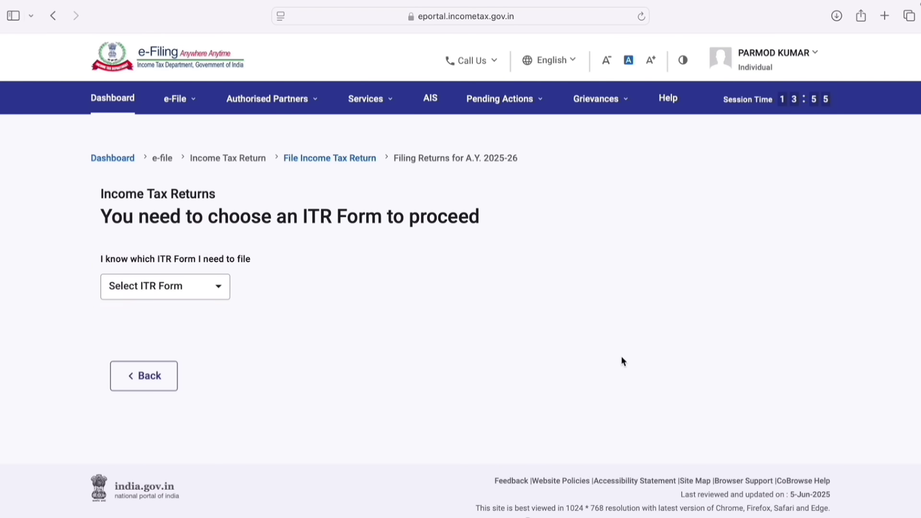
pyautogui.click(222, 290)
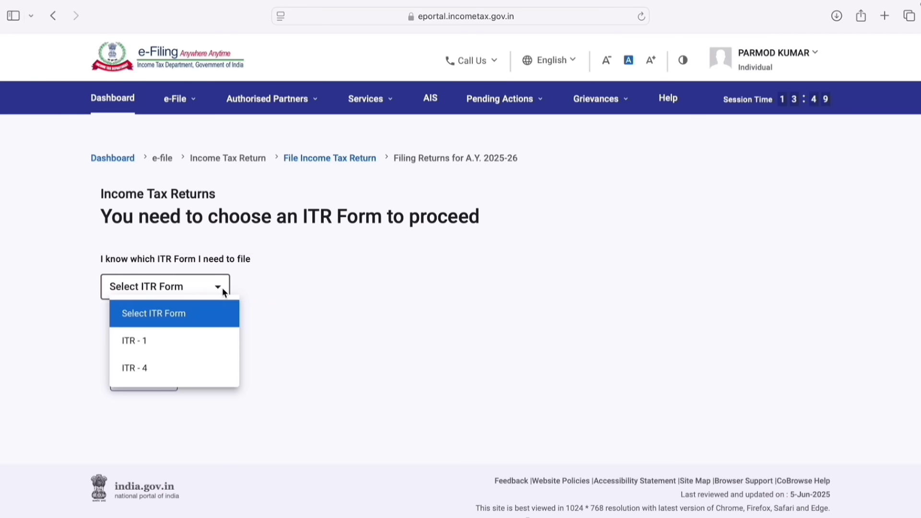
pyautogui.click(195, 355)
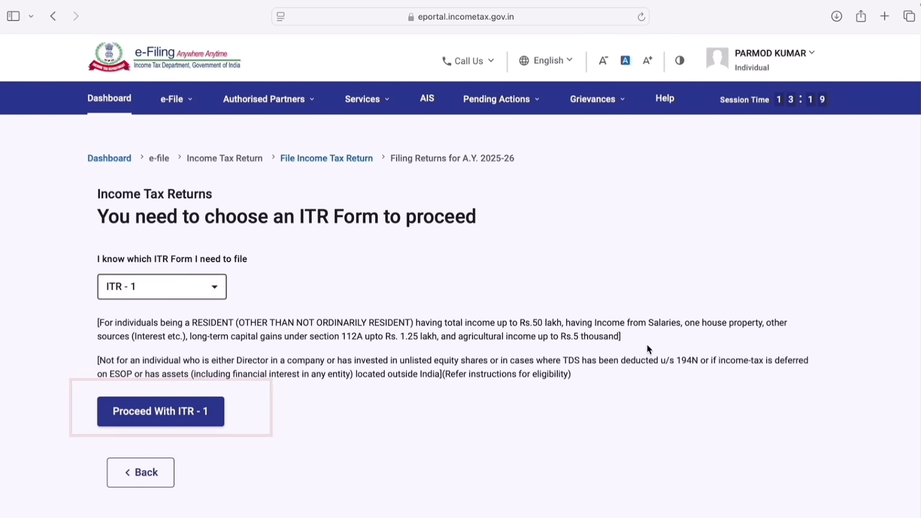
pyautogui.click(154, 422)
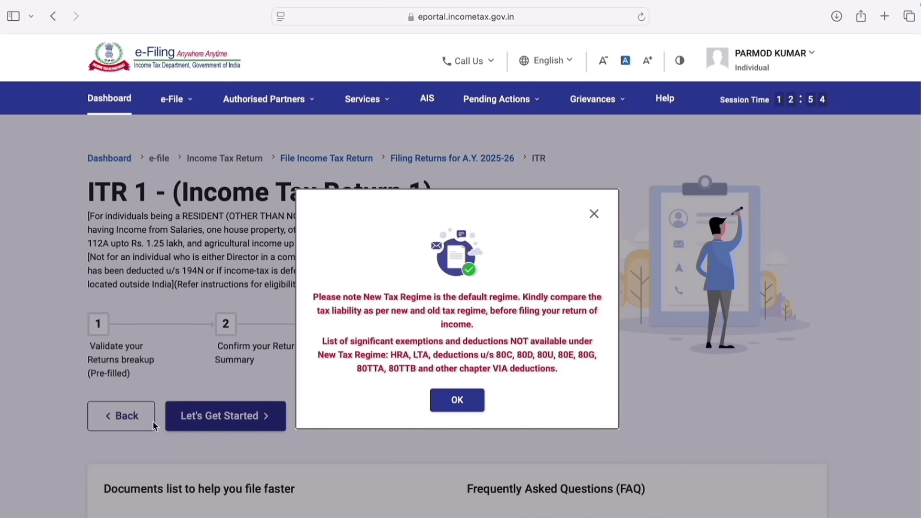
# Accept the tax regime notice, begin the return and give "Taxable income is more than basic exemption limit" as the filing reason.
pyautogui.click(456, 403)
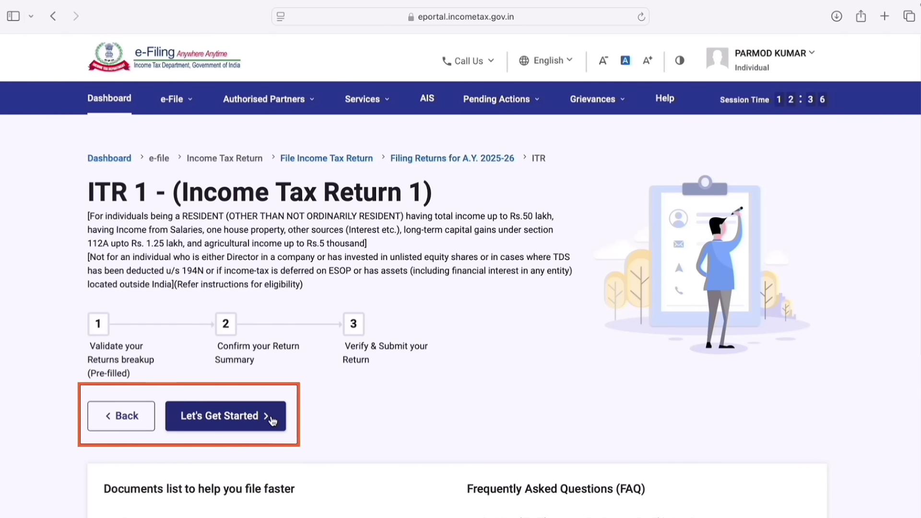
pyautogui.click(217, 431)
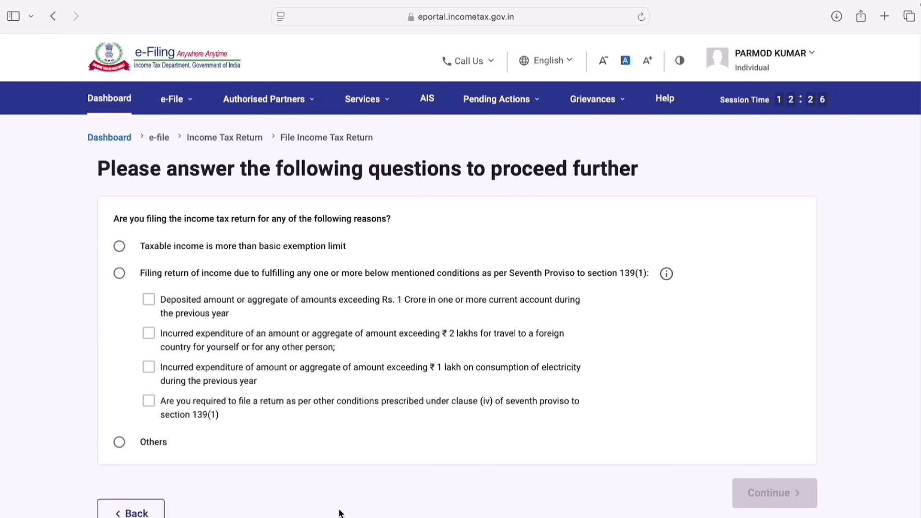
pyautogui.click(119, 246)
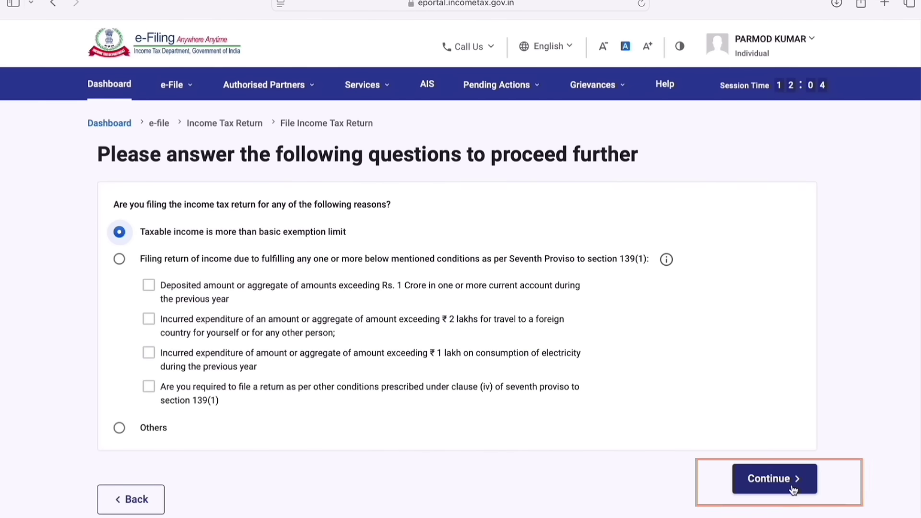
pyautogui.click(792, 487)
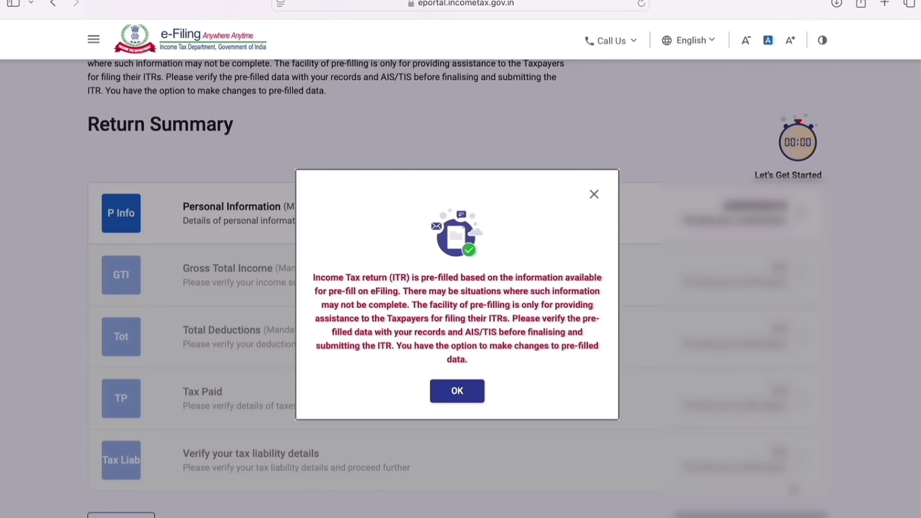
# Acknowledge the pre-filled data notice and open the Personal Information section of the return summary.
pyautogui.click(457, 398)
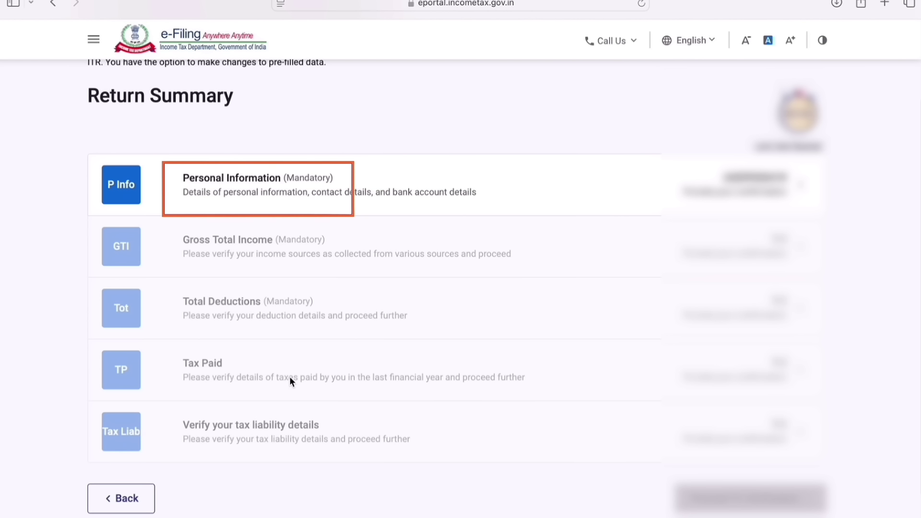
pyautogui.click(364, 192)
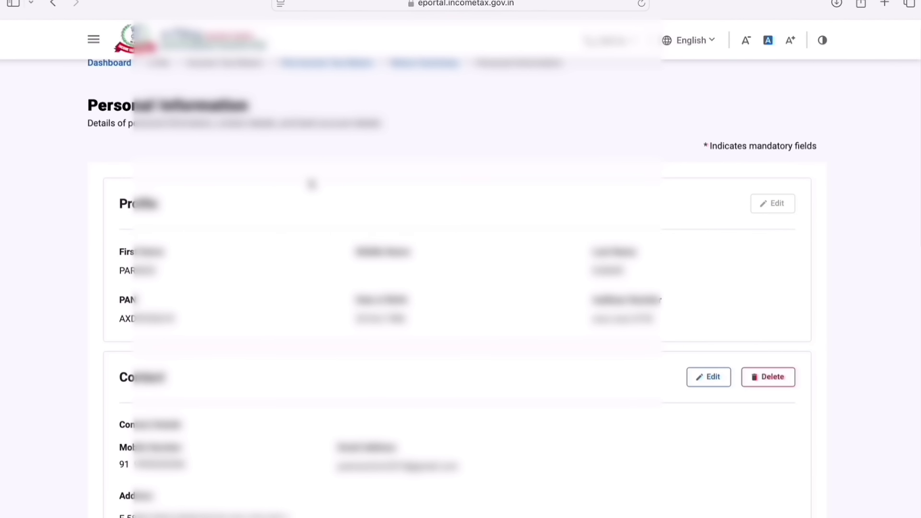
# Select Others as the nature of employment and confirm the Personal Information section.
pyautogui.scroll(-15, 312, 184)
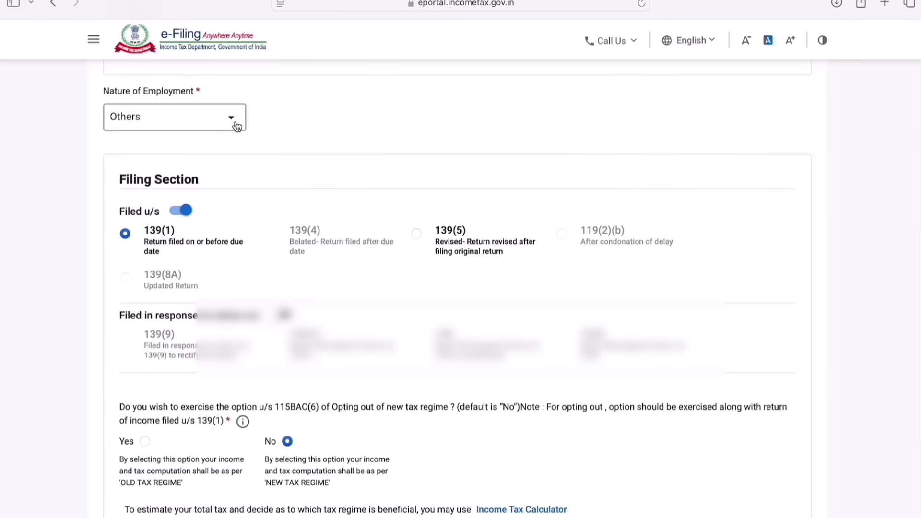
pyautogui.click(235, 120)
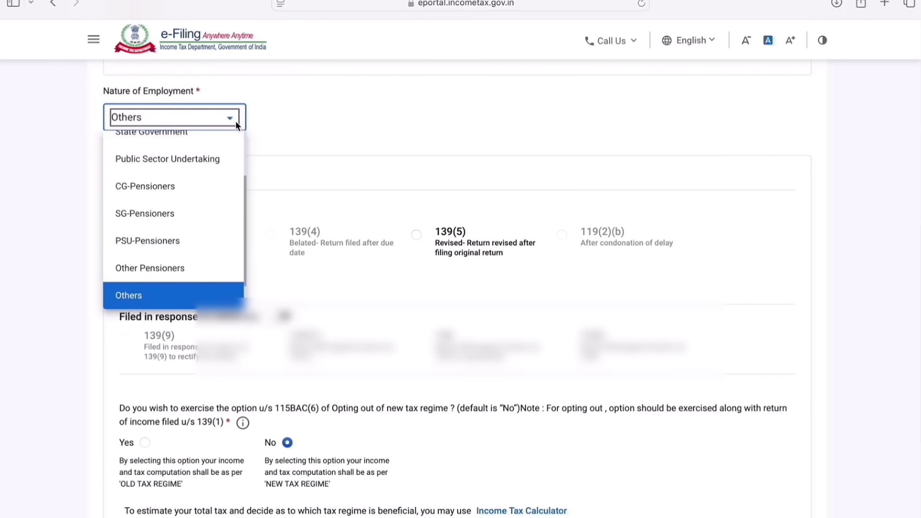
pyautogui.scroll(4, 217, 158)
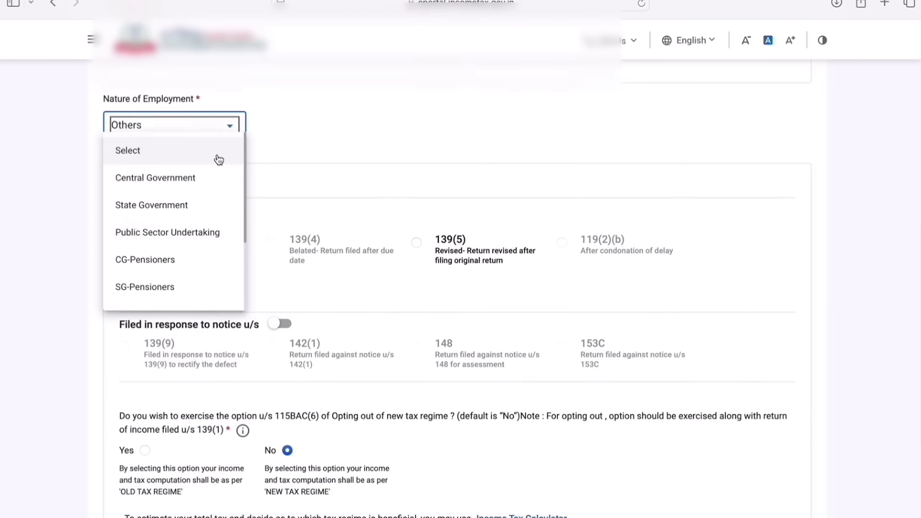
pyautogui.scroll(1, 217, 158)
pyautogui.scroll(-2, 218, 159)
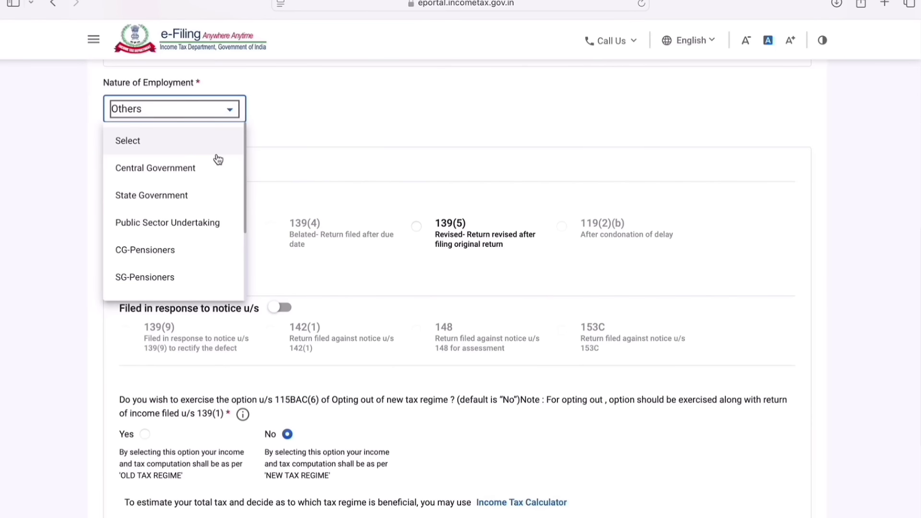
pyautogui.scroll(-3, 217, 158)
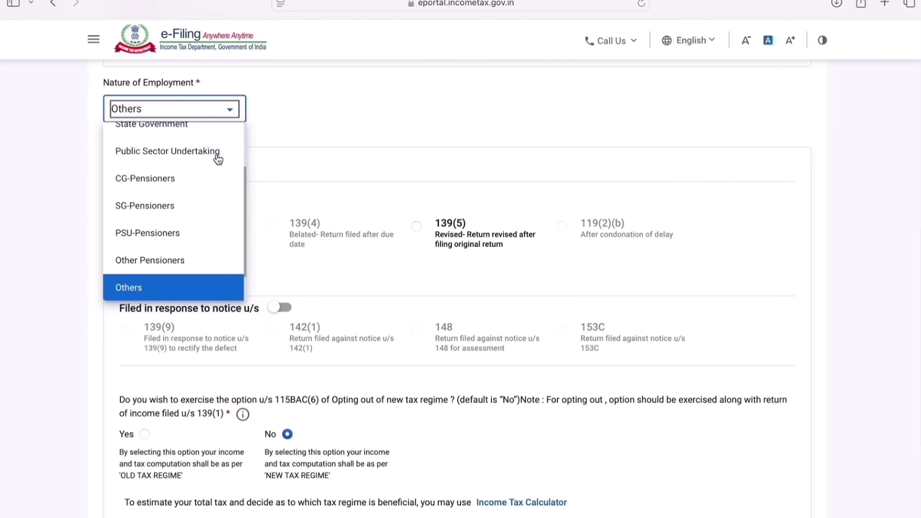
pyautogui.scroll(-2, 218, 159)
pyautogui.scroll(2, 218, 159)
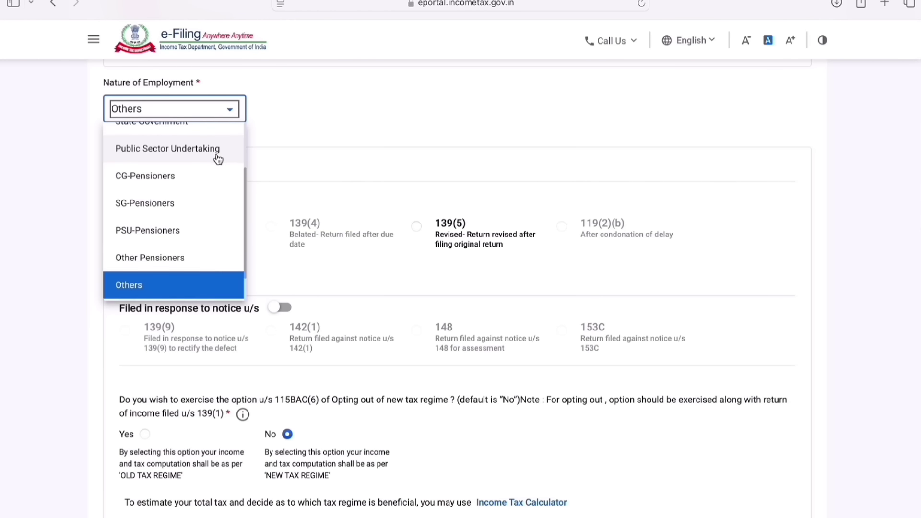
pyautogui.scroll(-1, 219, 160)
pyautogui.click(157, 253)
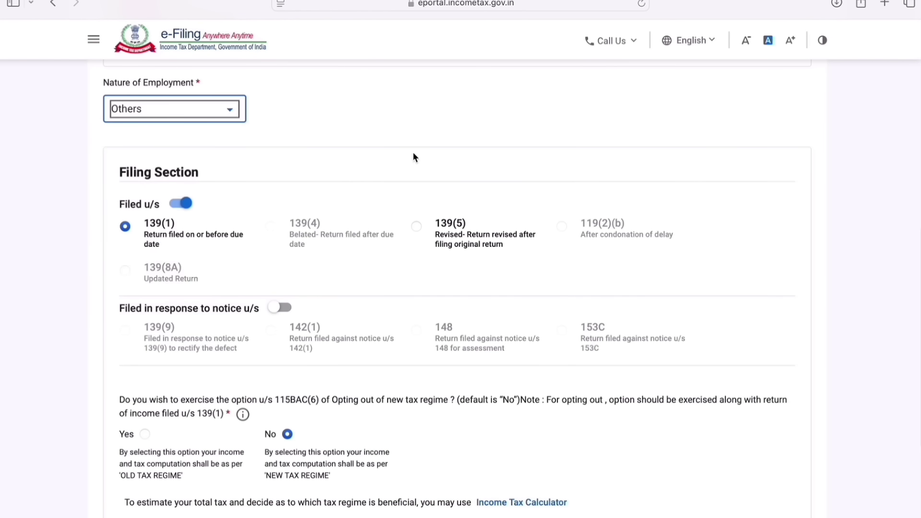
pyautogui.scroll(-6, 422, 288)
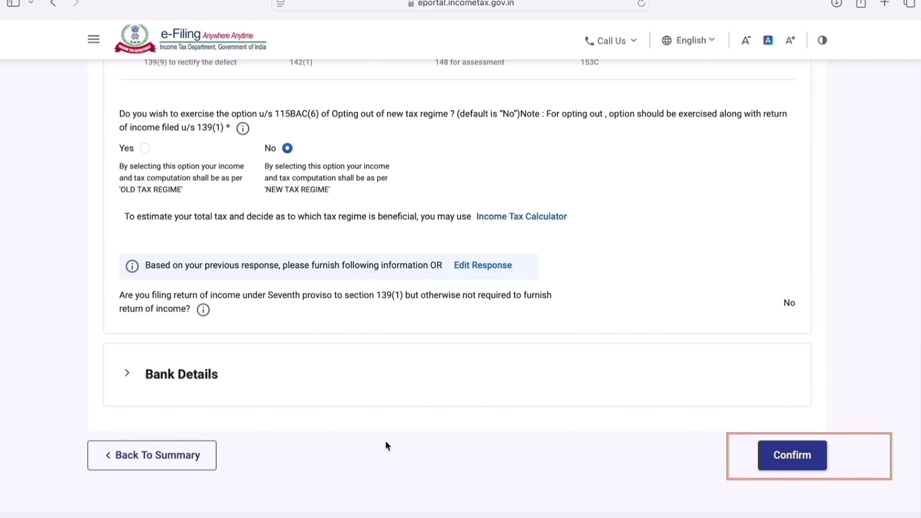
pyautogui.click(800, 463)
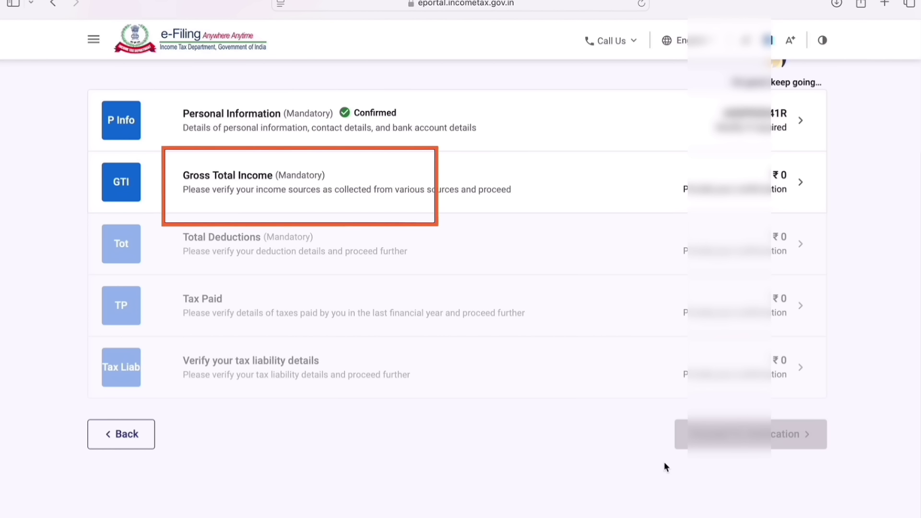
# Edit Income From Salary under Gross Total Income and enter 480000 as the salary as per section 17(1).
pyautogui.click(329, 180)
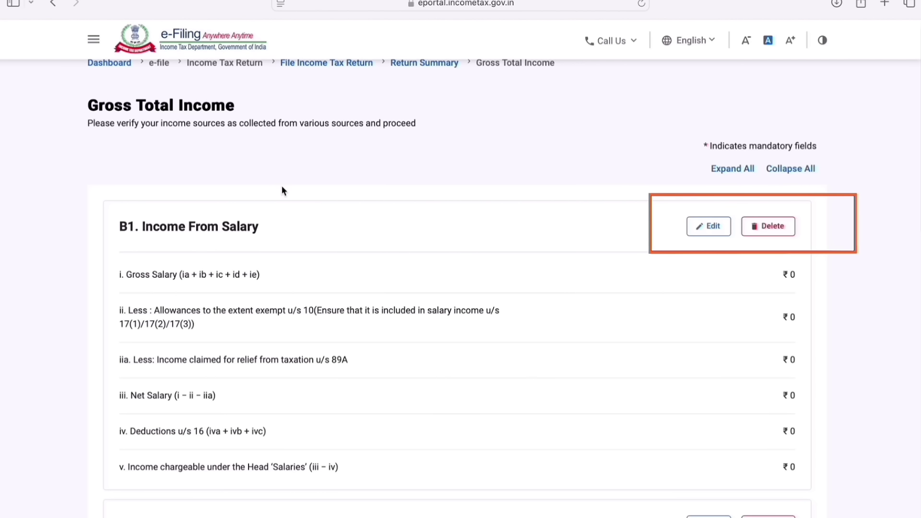
pyautogui.click(710, 234)
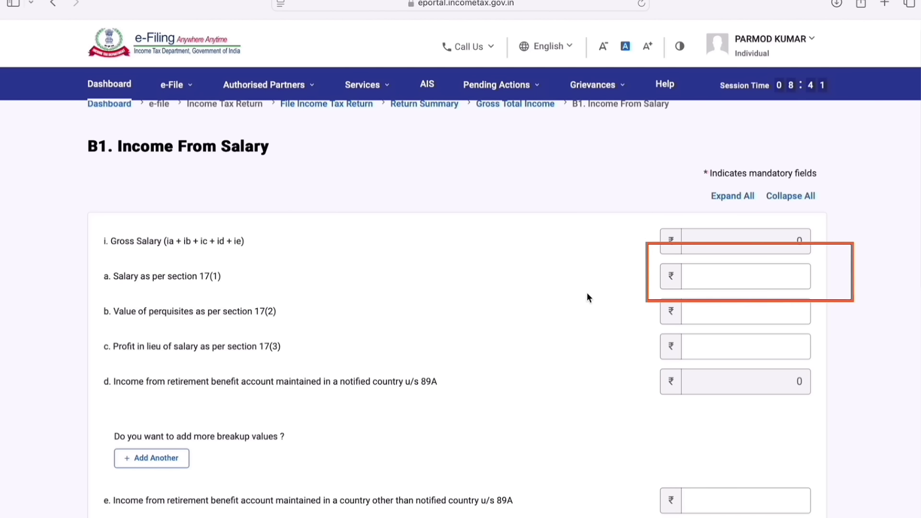
pyautogui.click(737, 282)
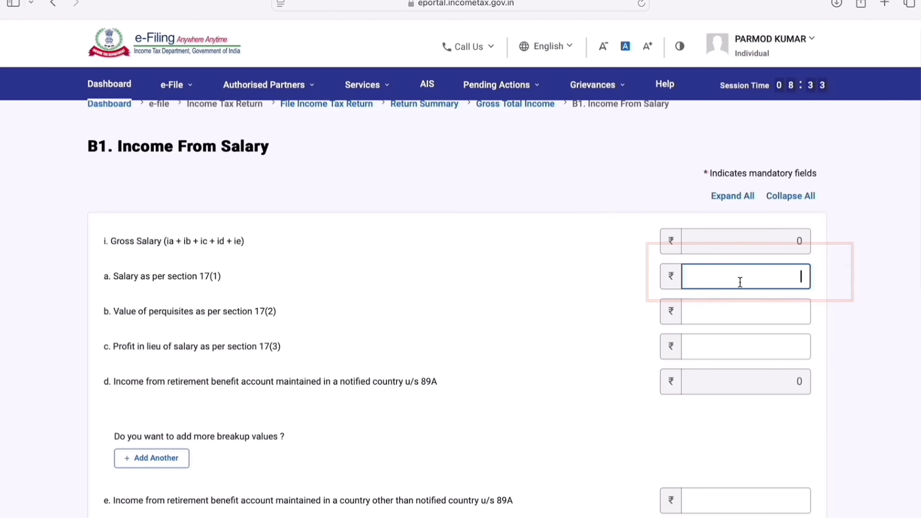
pyautogui.write('48')
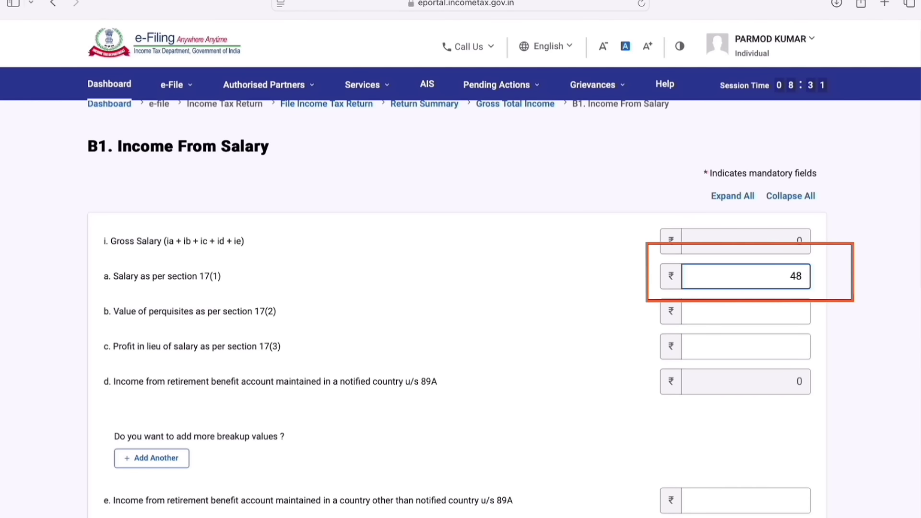
pyautogui.write('000')
pyautogui.click(510, 326)
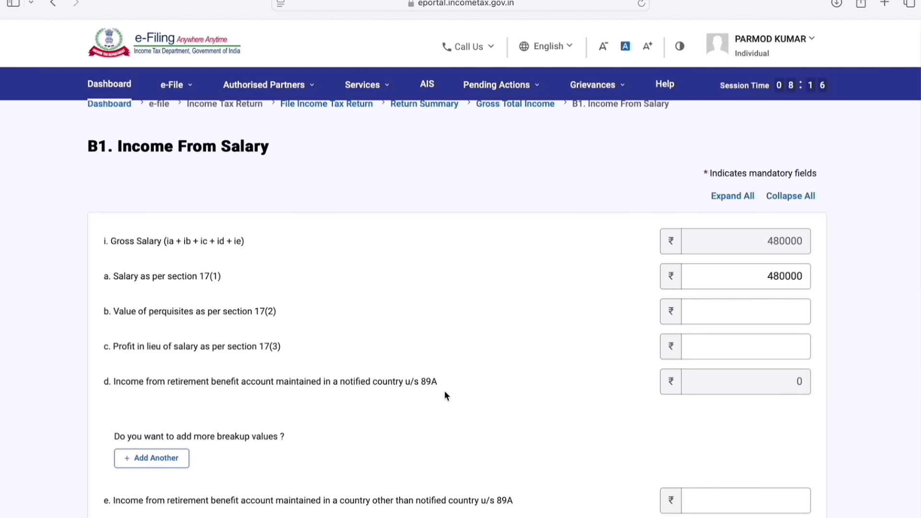
# Check the salary allowances and section 16 deductions, and save the salary income details.
pyautogui.scroll(-5, 527, 400)
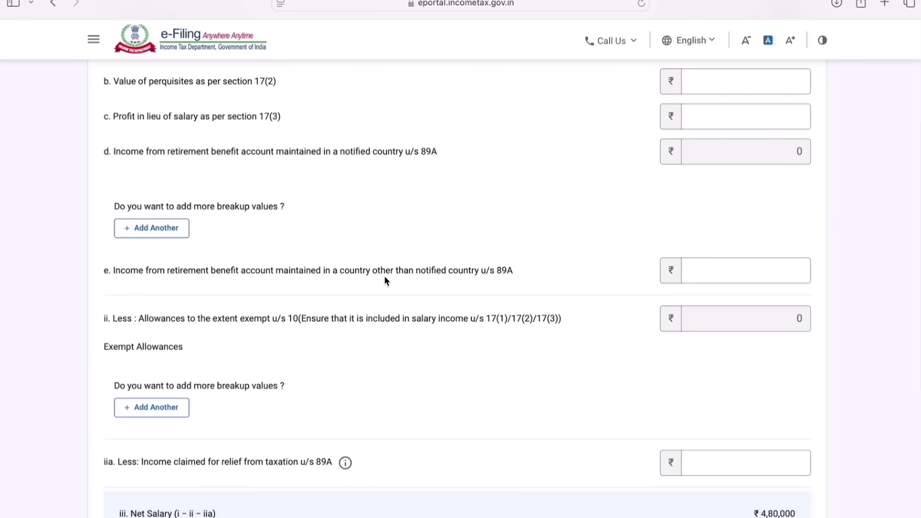
pyautogui.scroll(-5, 428, 378)
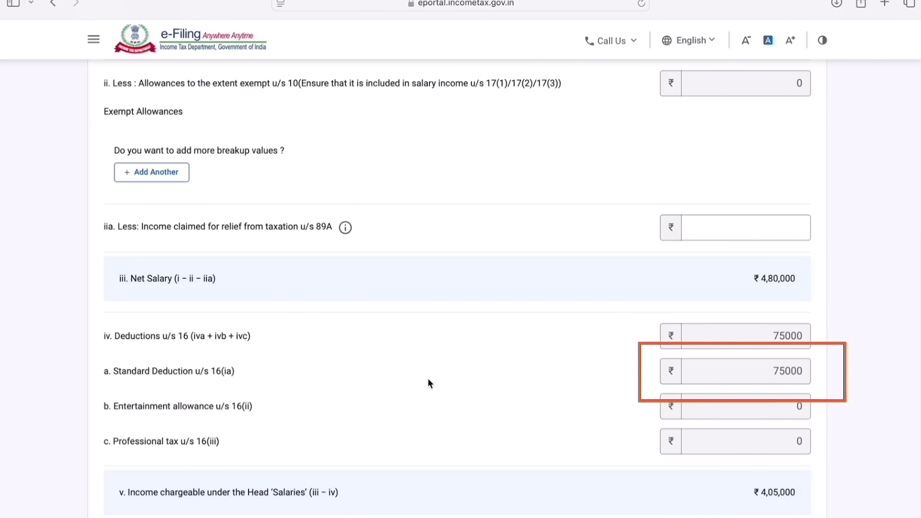
pyautogui.scroll(-2, 428, 380)
pyautogui.scroll(-3, 428, 380)
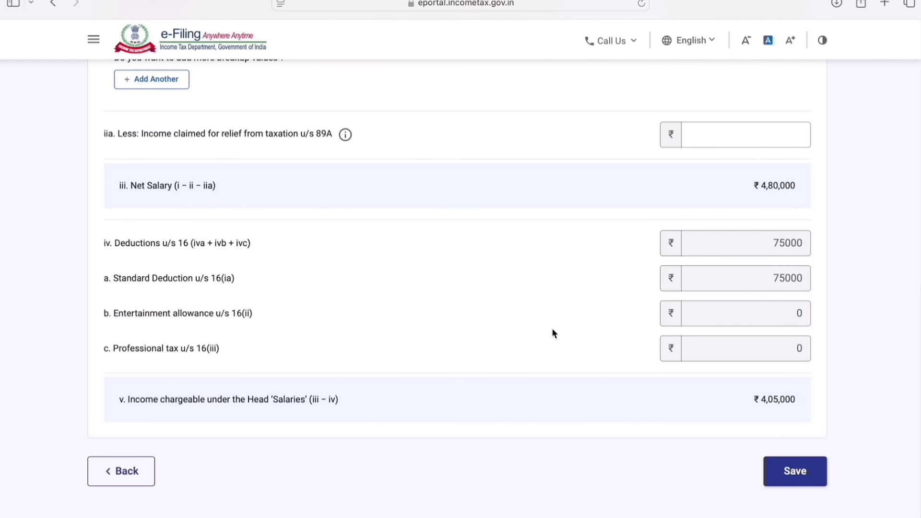
pyautogui.click(810, 486)
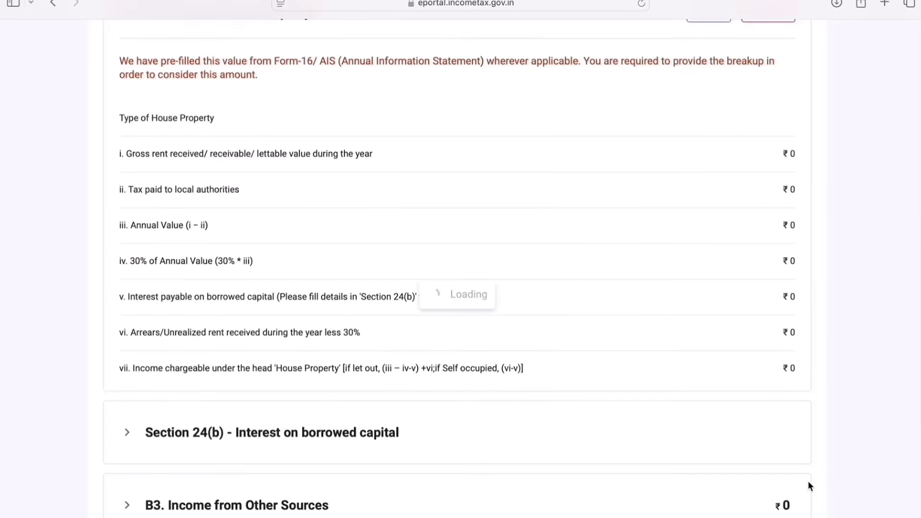
# Open B2 Income from House Property for editing and view the choices for the type of house property.
pyautogui.scroll(-8, 520, 409)
pyautogui.scroll(-1, 520, 409)
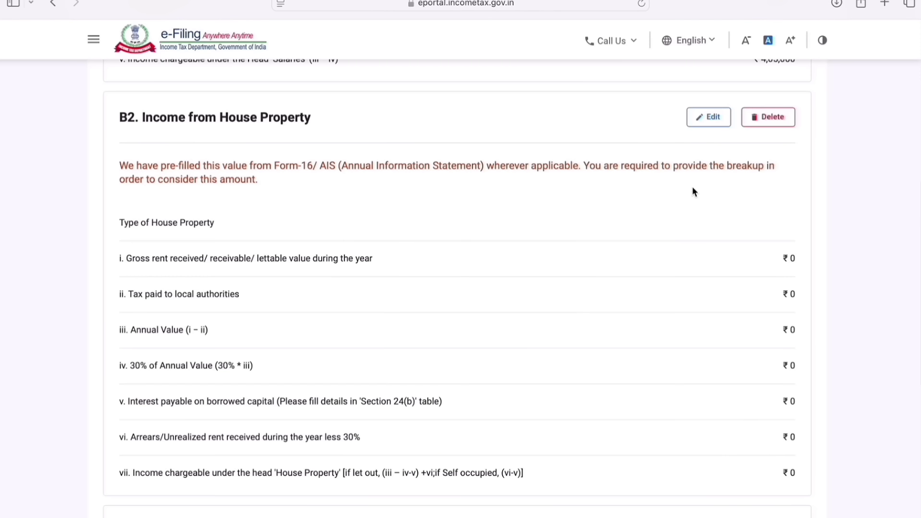
pyautogui.click(712, 124)
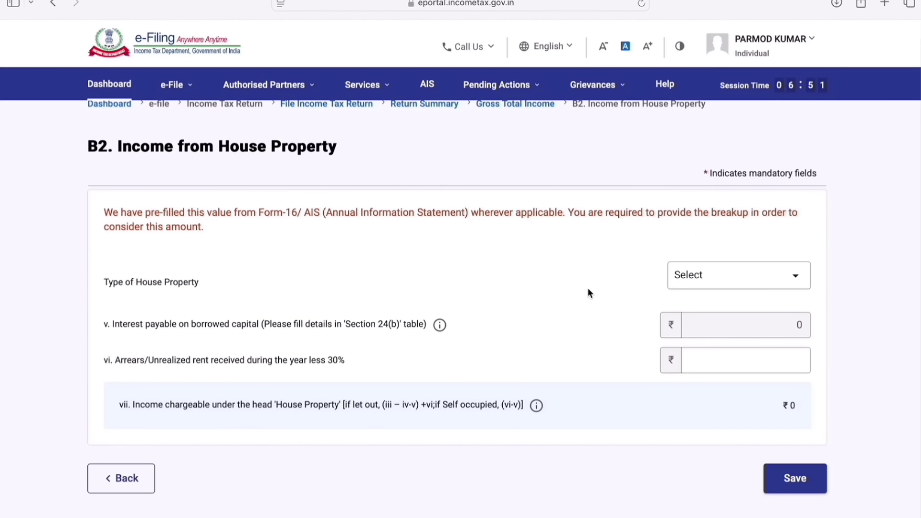
pyautogui.click(794, 279)
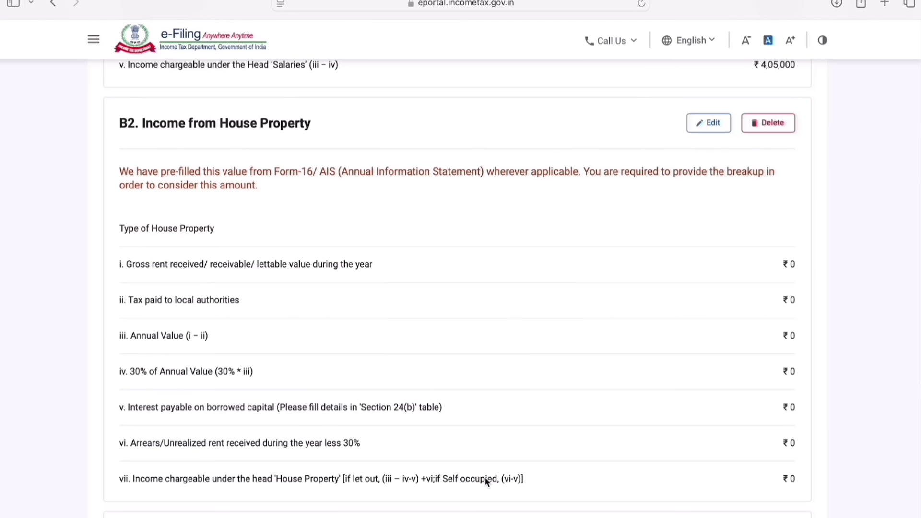
# Open a new Section 24(b) interest on borrowed capital entry and view the choices for the loan source.
pyautogui.scroll(-6, 486, 481)
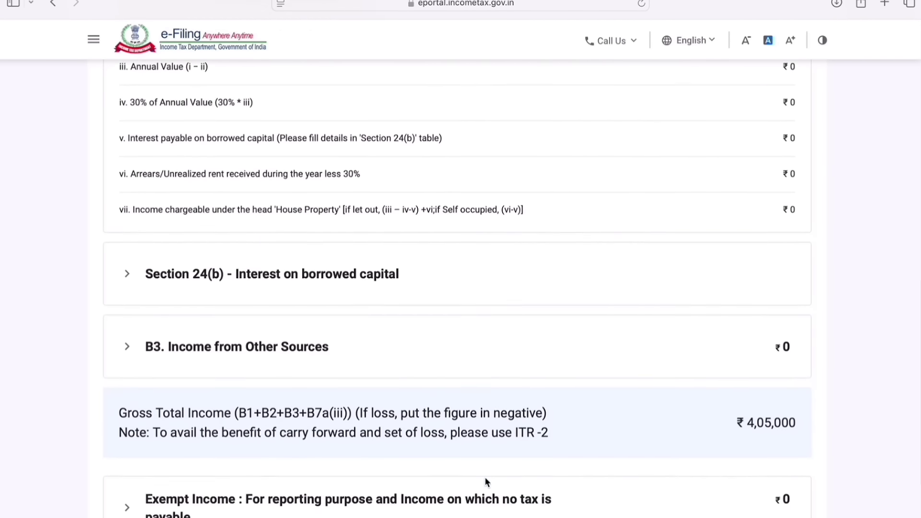
pyautogui.scroll(-2, 485, 476)
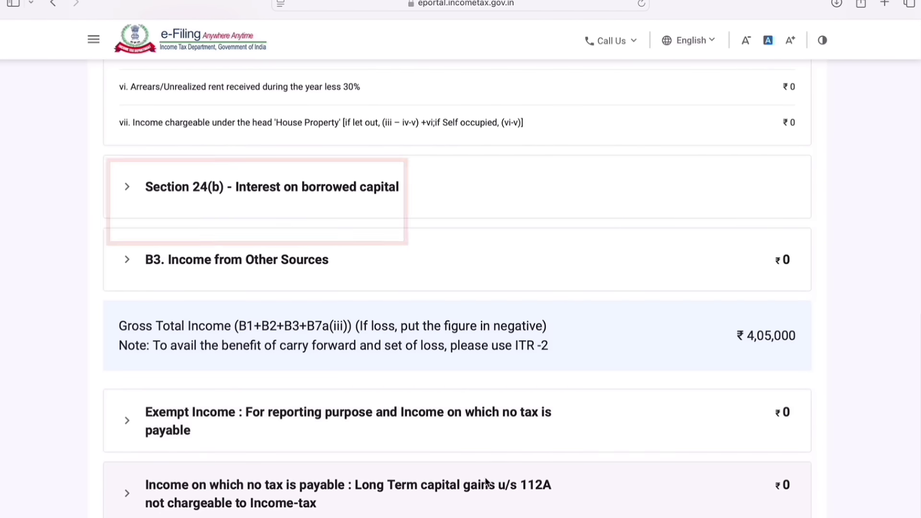
pyautogui.scroll(1, 485, 477)
pyautogui.click(384, 214)
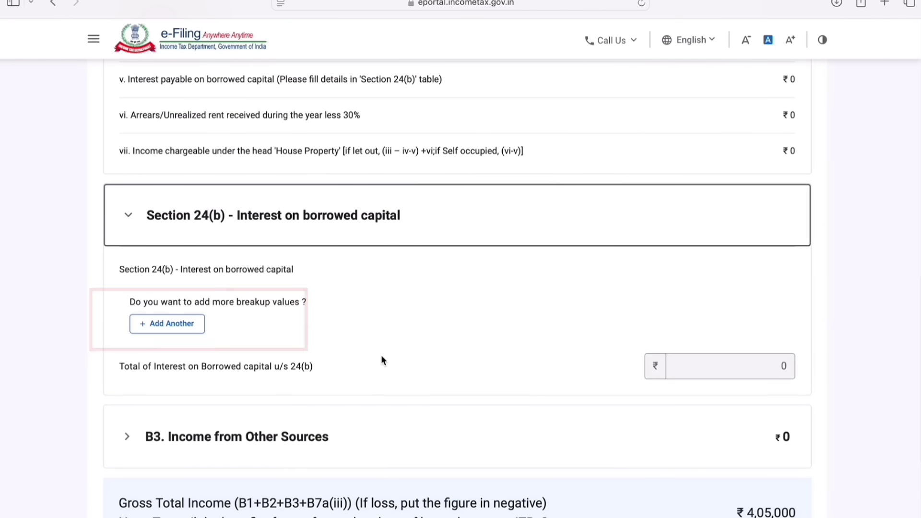
pyautogui.scroll(-2, 382, 360)
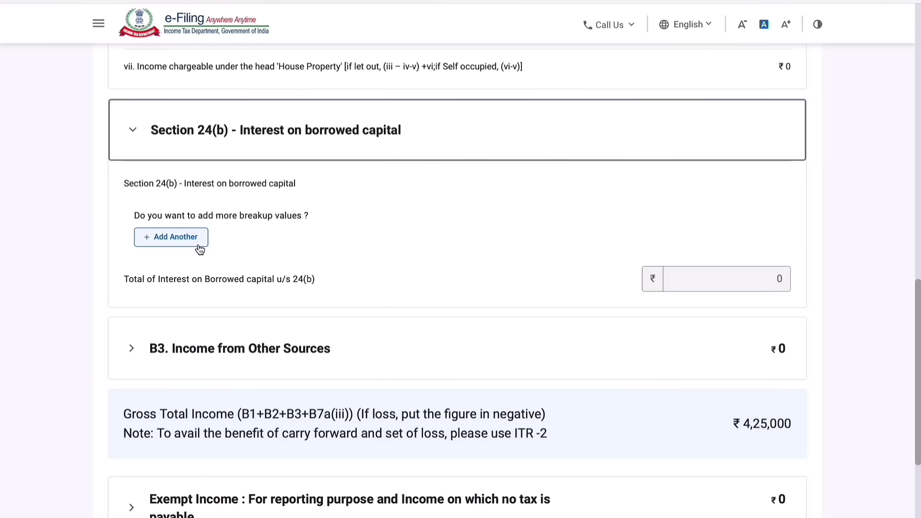
pyautogui.click(200, 248)
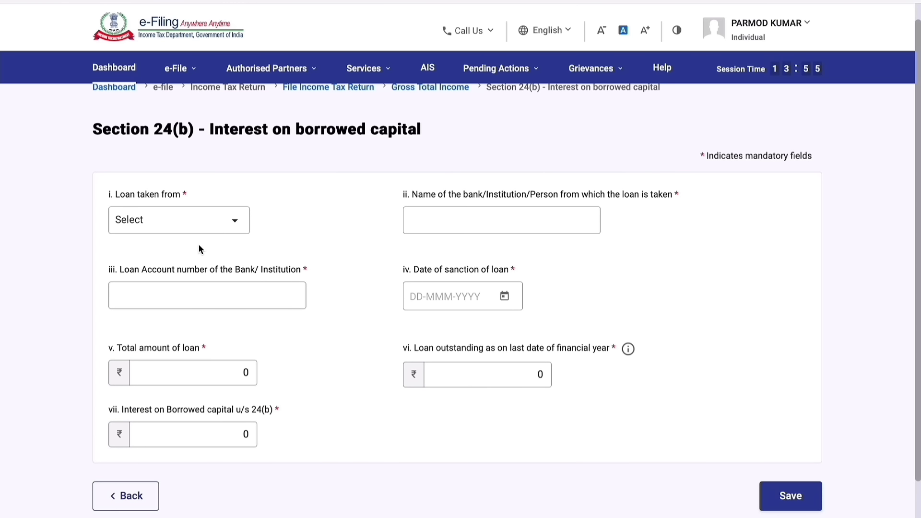
pyautogui.click(246, 222)
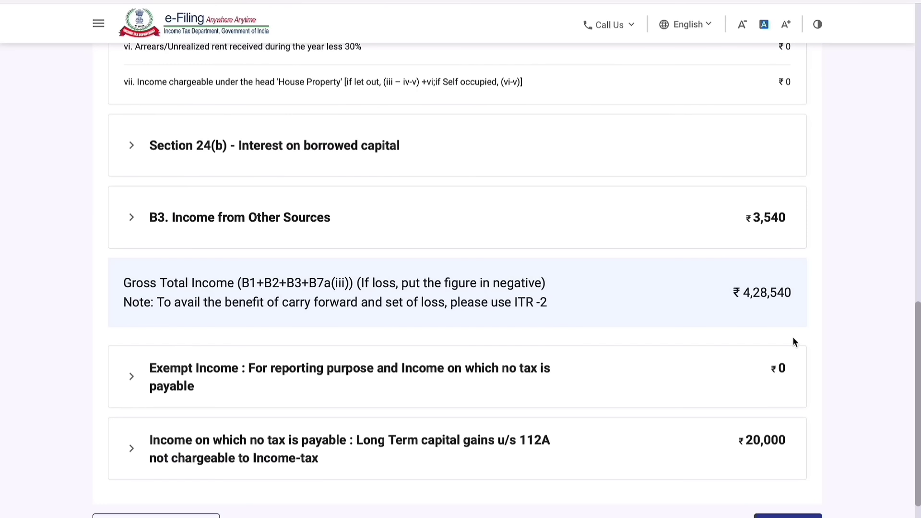
# Open a new entry under B3 Income from Other Sources and view the choices for the nature of income.
pyautogui.scroll(-1, 794, 342)
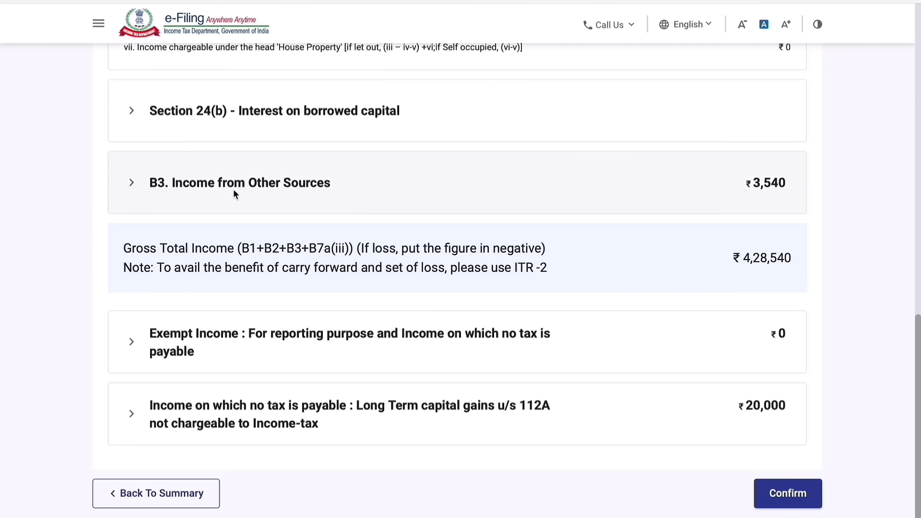
pyautogui.click(247, 185)
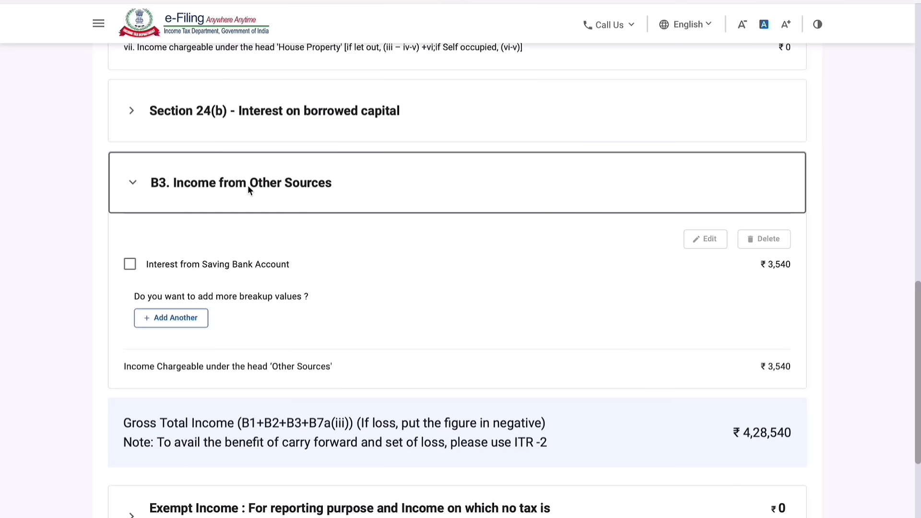
pyautogui.click(186, 320)
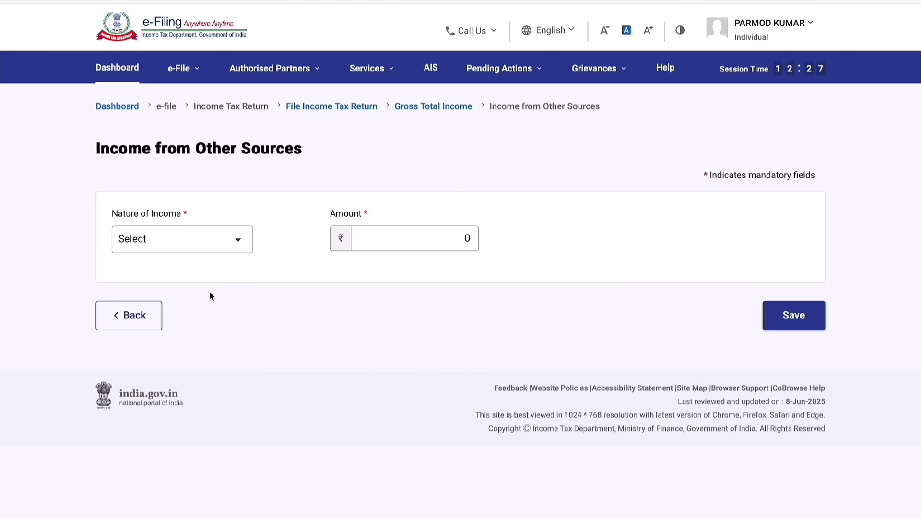
pyautogui.click(244, 247)
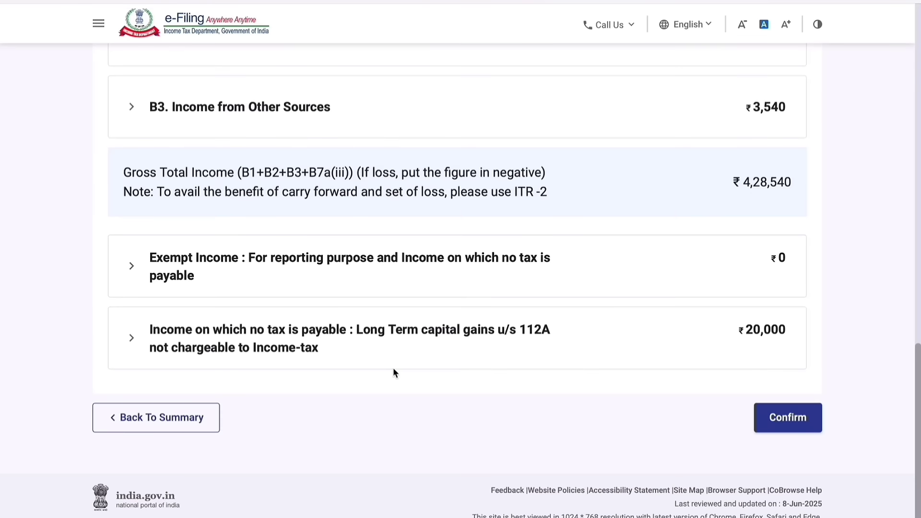
# Open a new Exempt Income entry and view the choices for the nature of income.
pyautogui.click(351, 266)
pyautogui.scroll(-2, 352, 267)
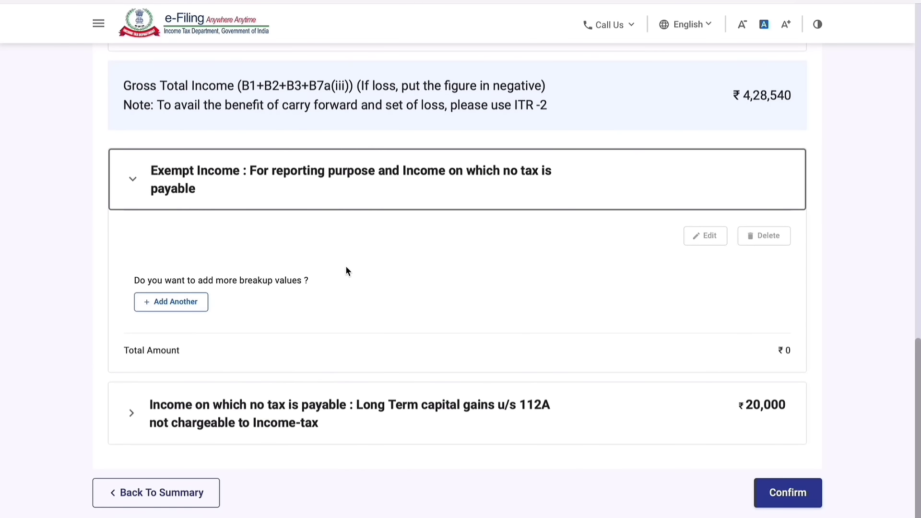
pyautogui.click(202, 306)
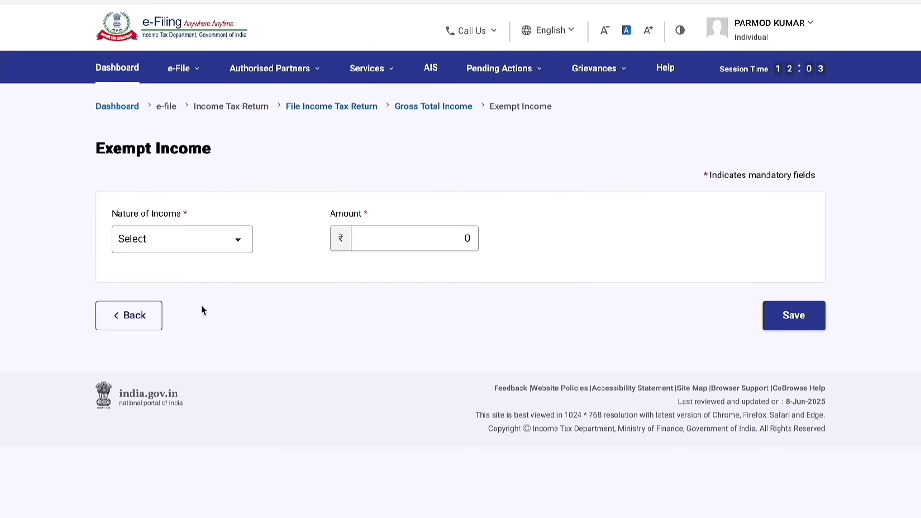
pyautogui.click(241, 249)
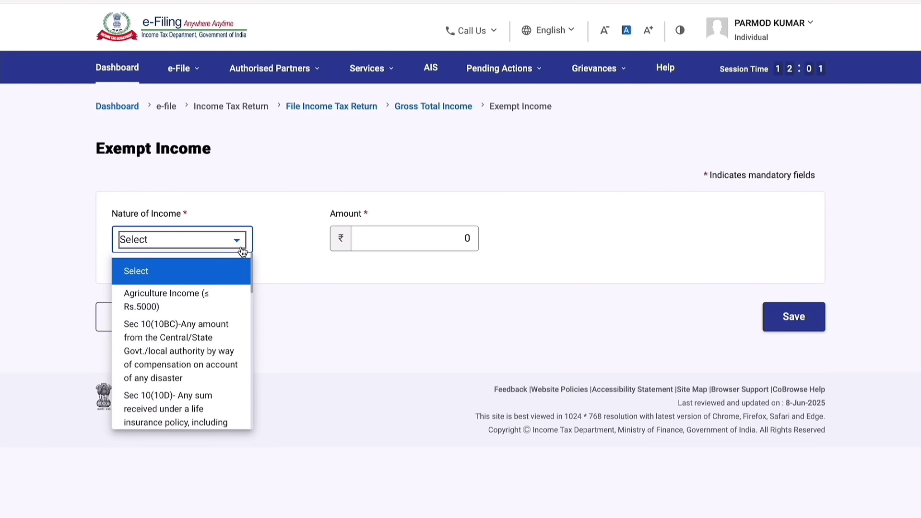
pyautogui.click(241, 248)
pyautogui.click(242, 251)
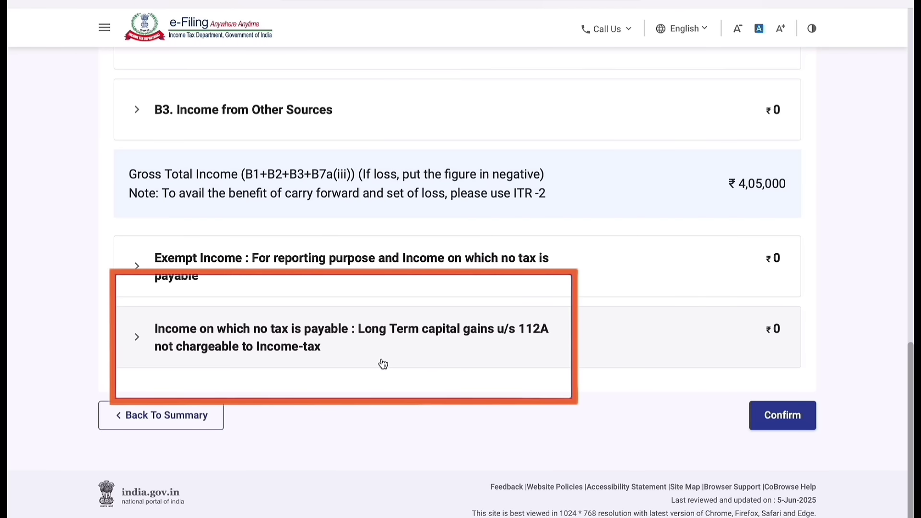
# Enter a total sale consideration of 130000 for the long-term capital gains under section 112A.
pyautogui.click(372, 341)
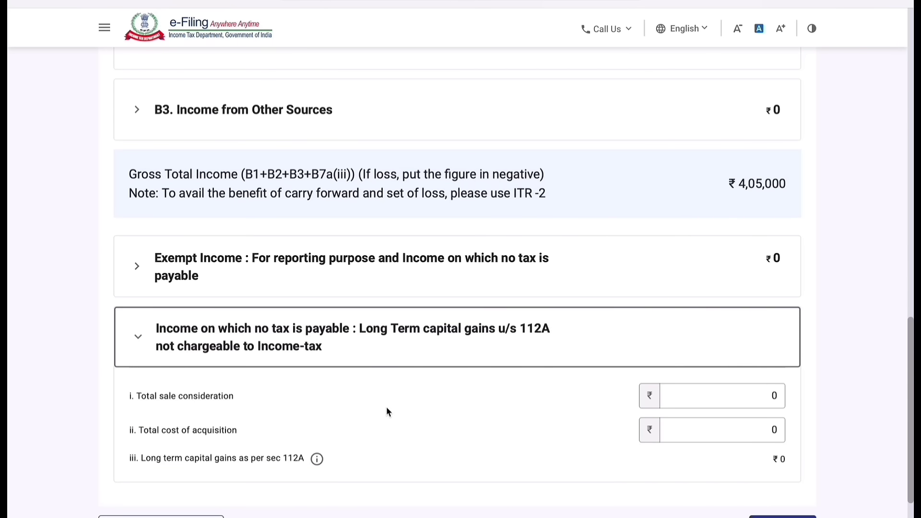
pyautogui.scroll(-2, 387, 407)
pyautogui.scroll(-2, 388, 394)
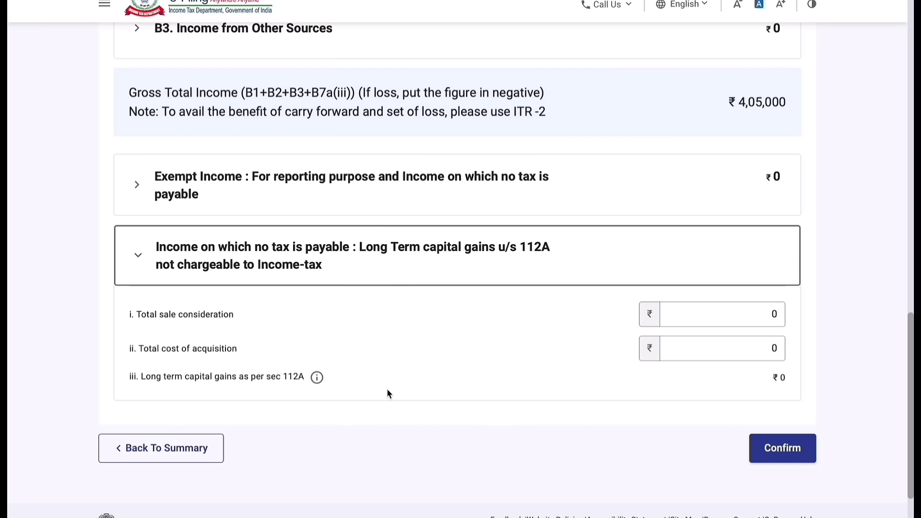
pyautogui.press('Tab')
pyautogui.write('1')
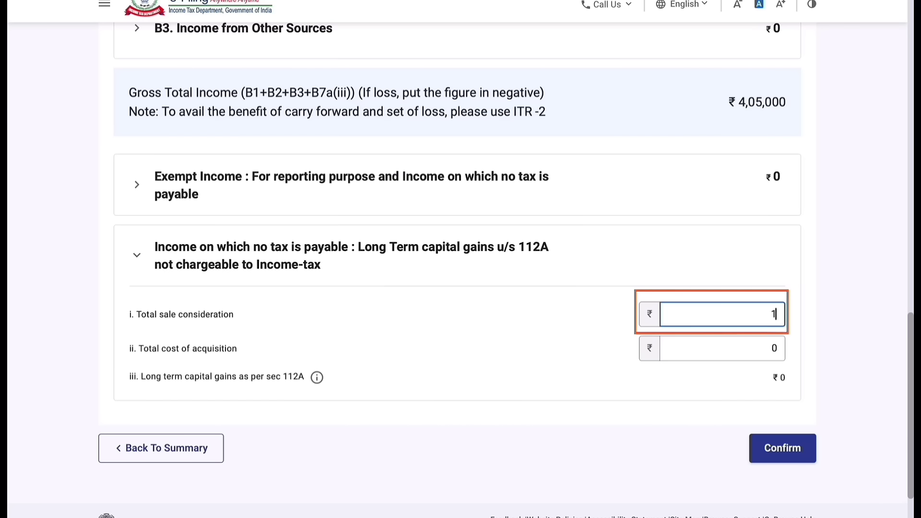
pyautogui.write('30000')
# Set the total cost of acquisition for the section 112A gains to 110000 and confirm the gross total income.
pyautogui.press('Tab')
pyautogui.press('BackSpace')
pyautogui.write('1100')
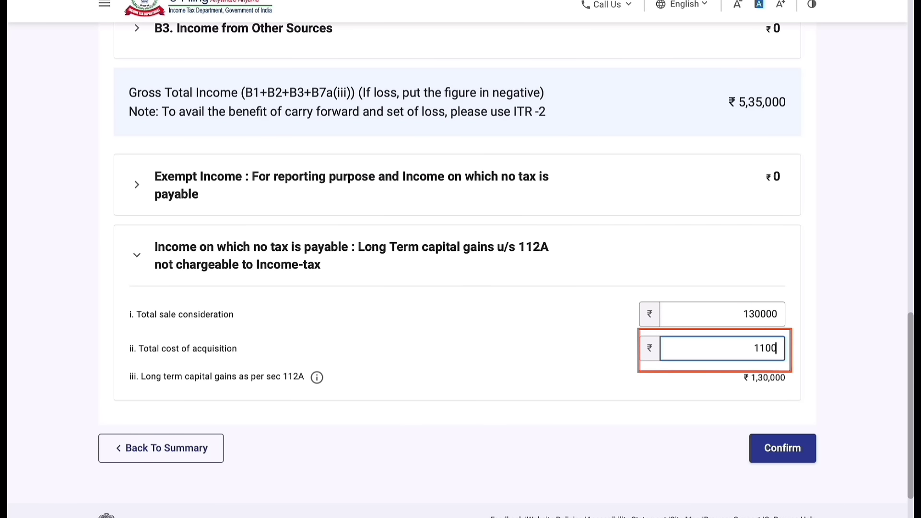
pyautogui.write('00')
pyautogui.click(663, 437)
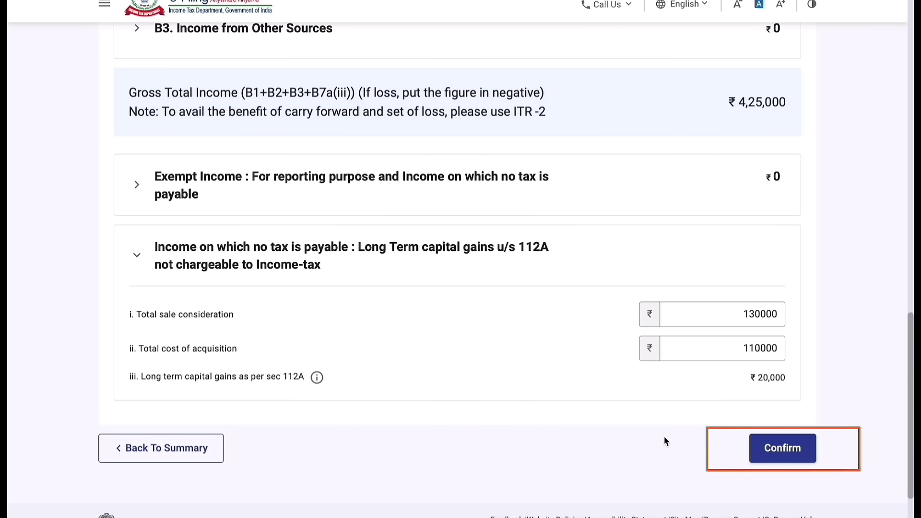
pyautogui.click(782, 459)
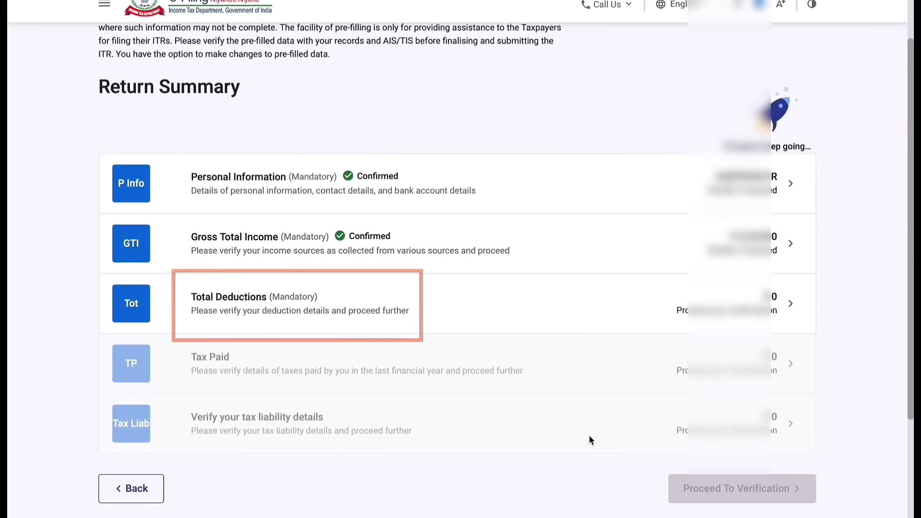
# Review the 80CCD(2), 80CCH and other deductions in Total Deductions and confirm the section.
pyautogui.click(300, 324)
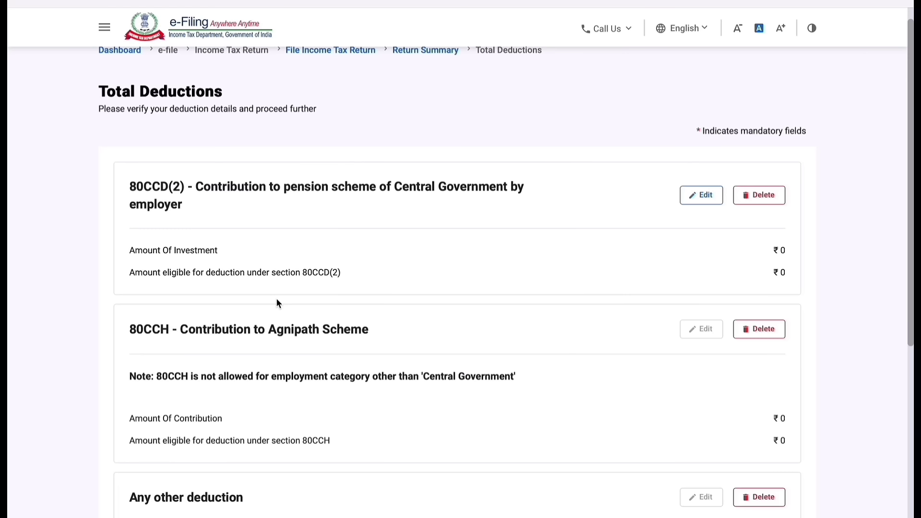
pyautogui.scroll(-1, 277, 299)
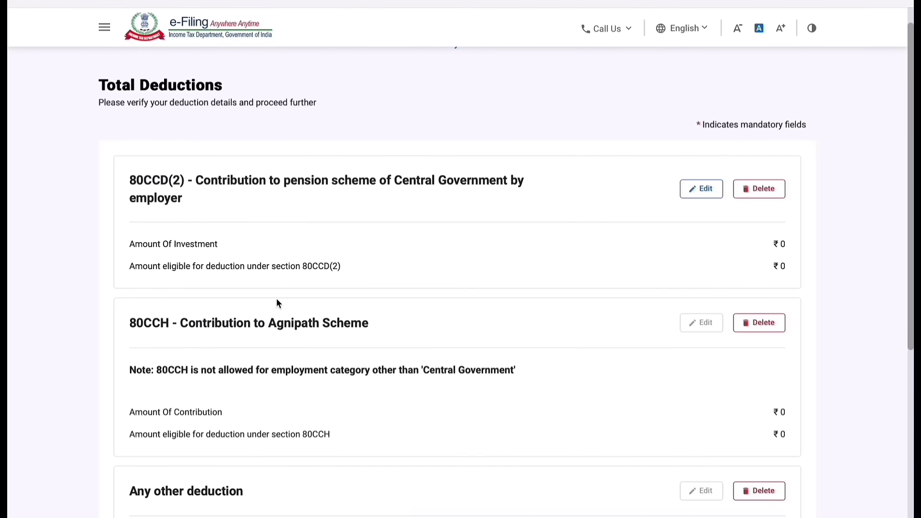
pyautogui.scroll(-1, 278, 303)
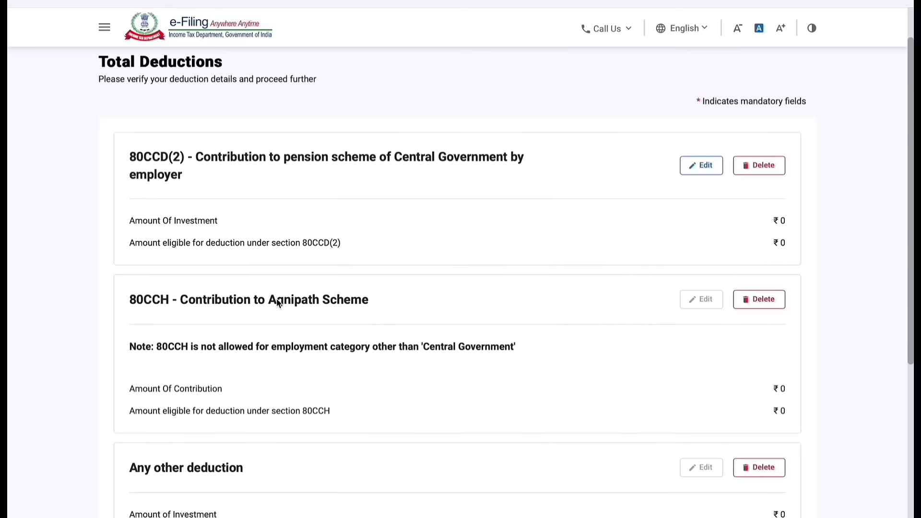
pyautogui.scroll(-3, 279, 303)
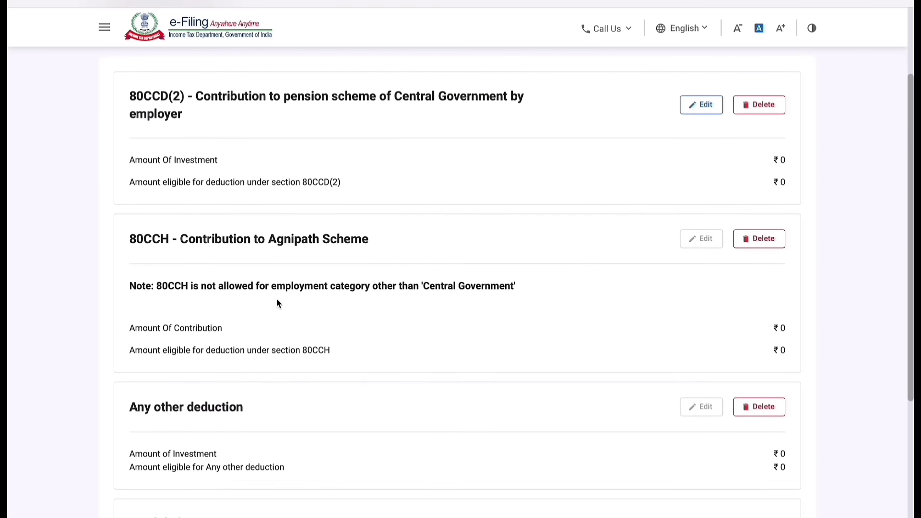
pyautogui.scroll(-3, 277, 304)
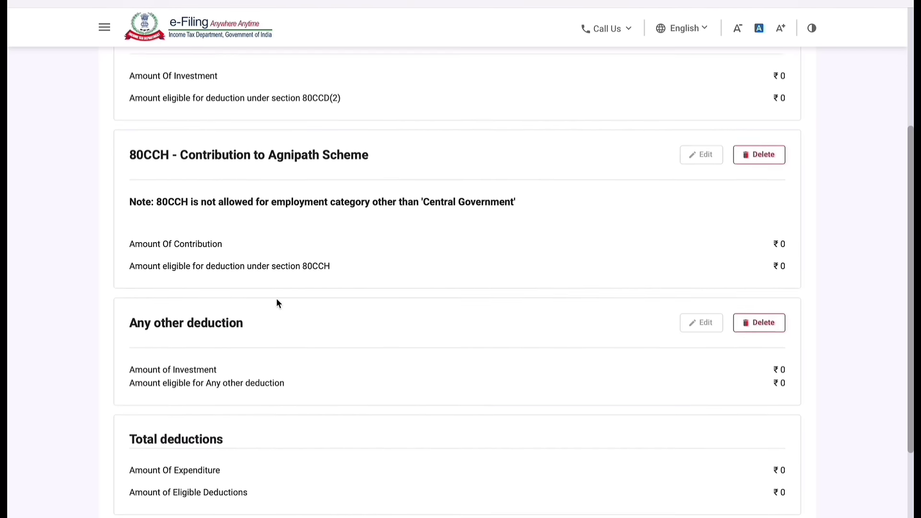
pyautogui.scroll(-6, 277, 301)
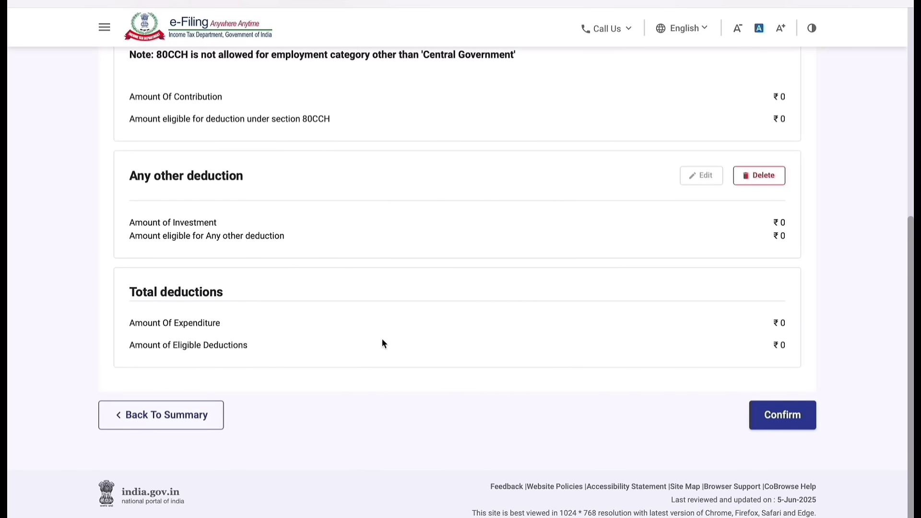
pyautogui.click(783, 415)
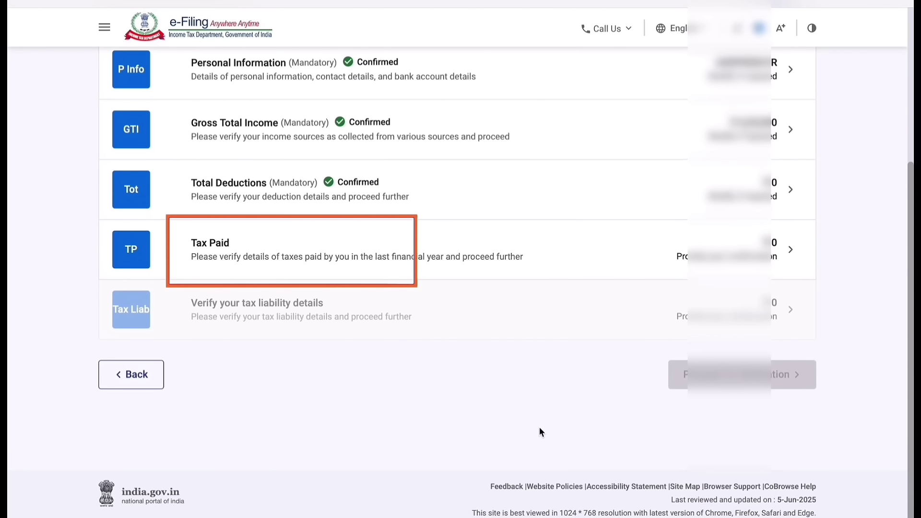
# Check the Tax Paid schedules, including TDS from salary and advance tax payments, and confirm the section.
pyautogui.click(337, 249)
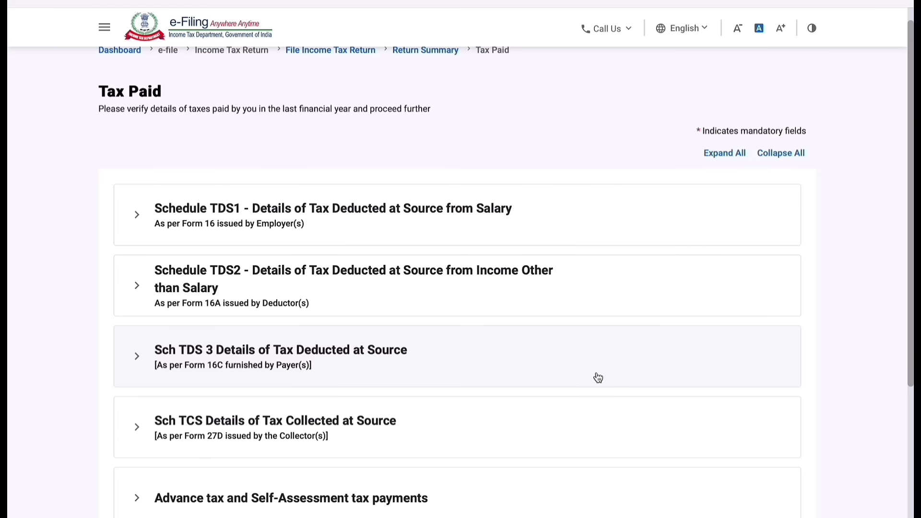
pyautogui.click(414, 240)
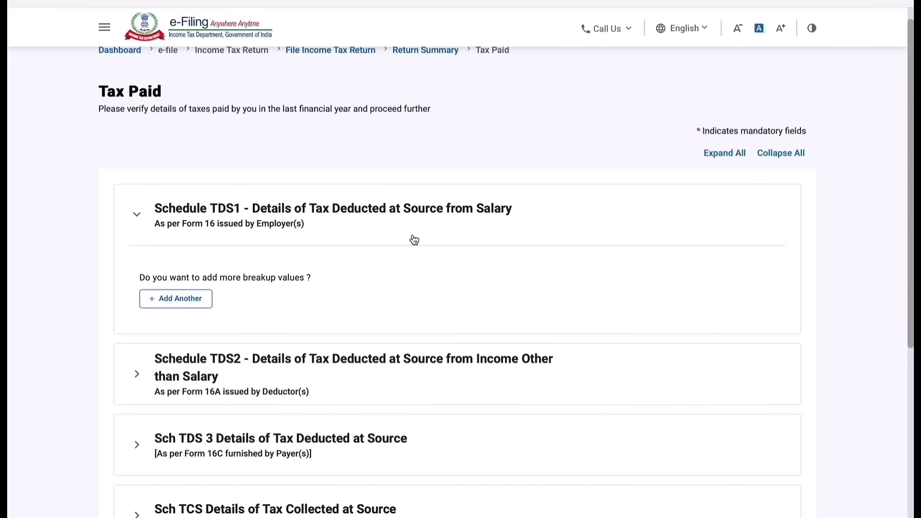
pyautogui.click(414, 240)
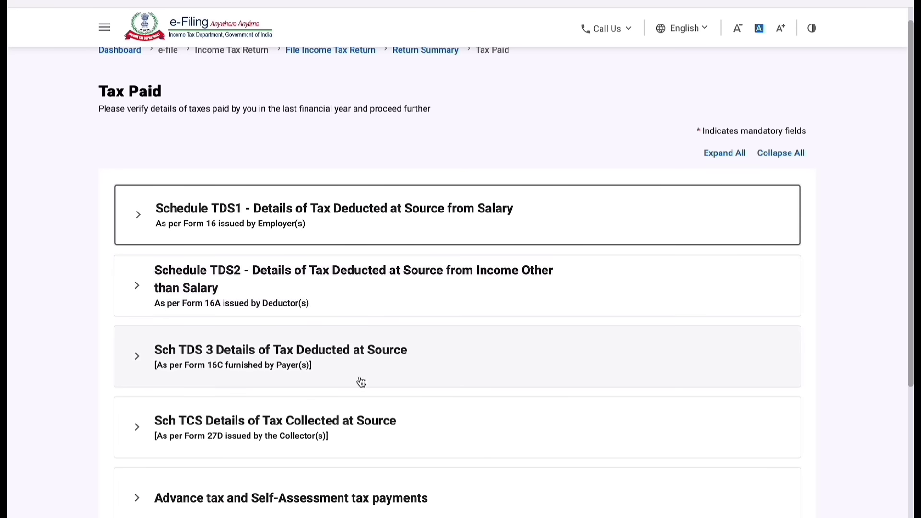
pyautogui.scroll(-3, 444, 460)
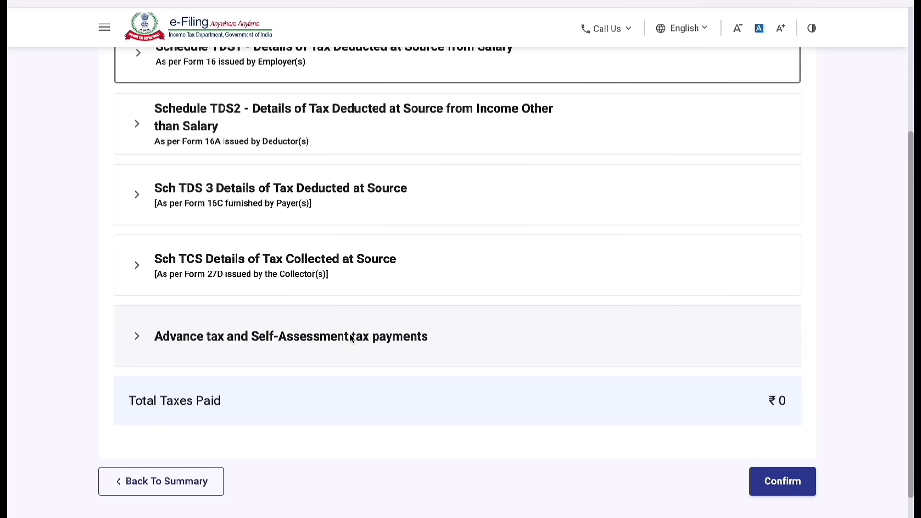
pyautogui.click(373, 336)
pyautogui.click(372, 335)
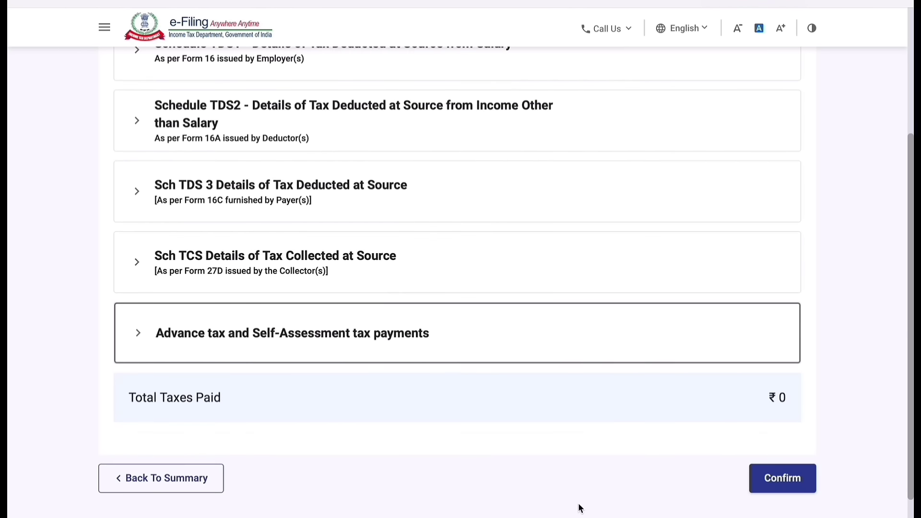
pyautogui.click(781, 480)
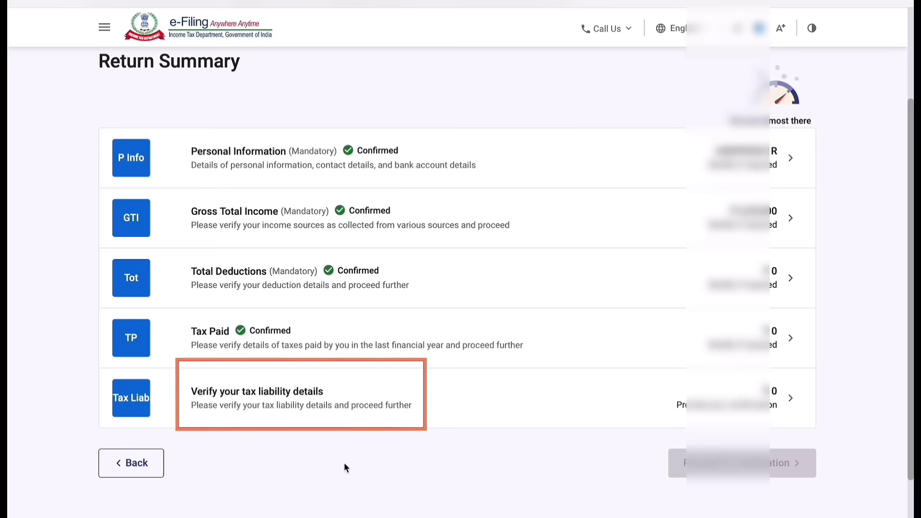
# Review the tax liability details with the computation of tax payable on total income shown, and confirm them.
pyautogui.click(248, 404)
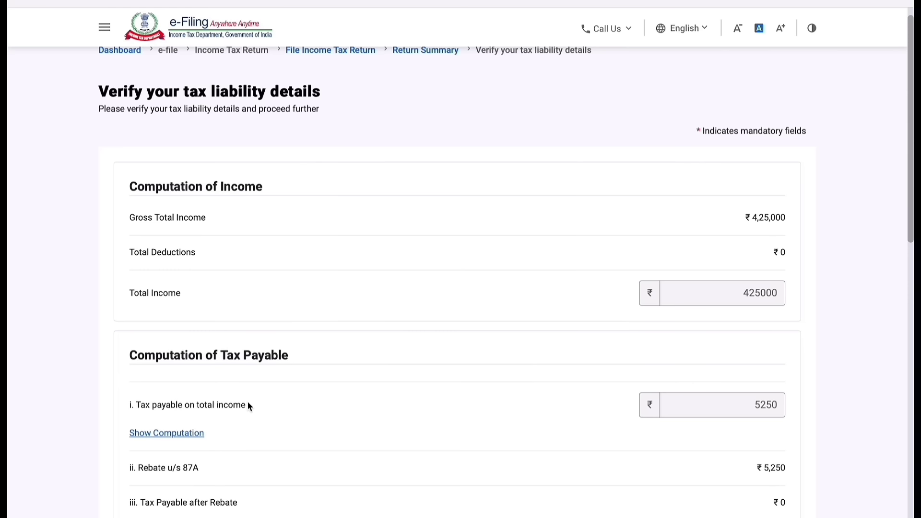
pyautogui.scroll(-4, 248, 406)
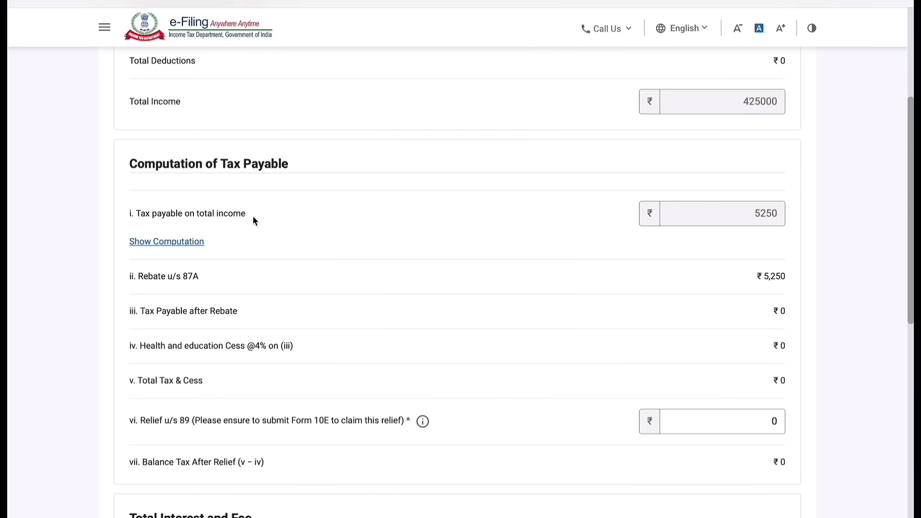
pyautogui.click(167, 247)
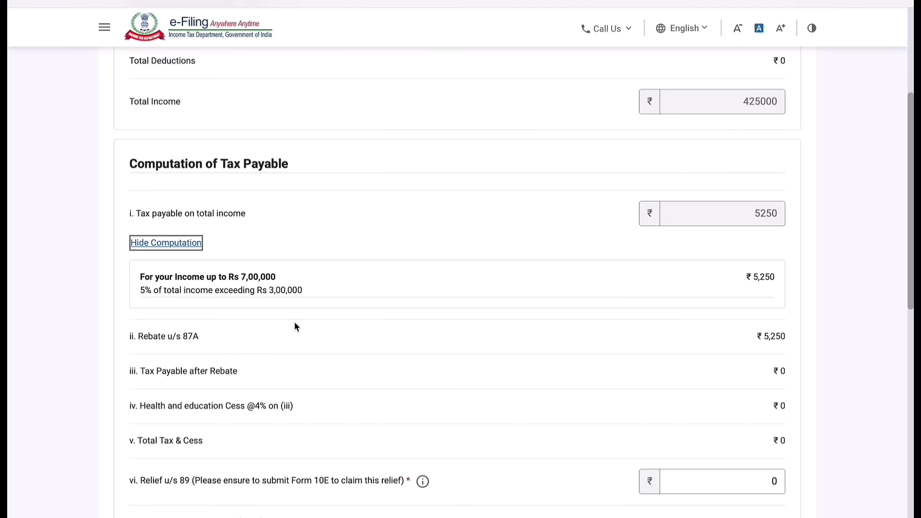
pyautogui.scroll(-2, 321, 303)
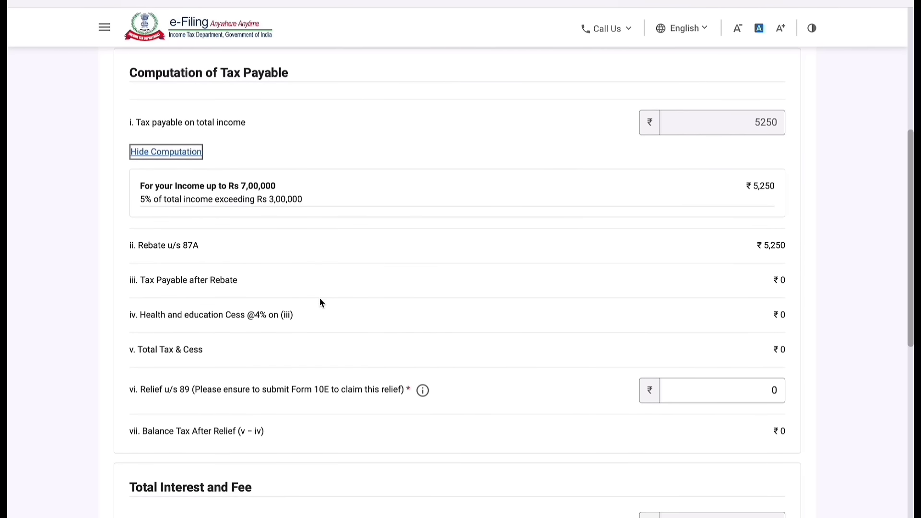
pyautogui.scroll(-10, 356, 362)
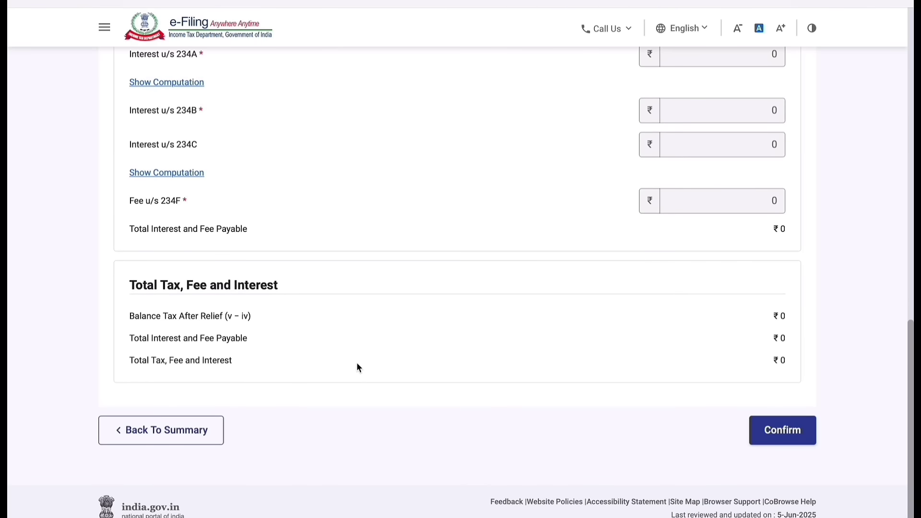
pyautogui.click(786, 448)
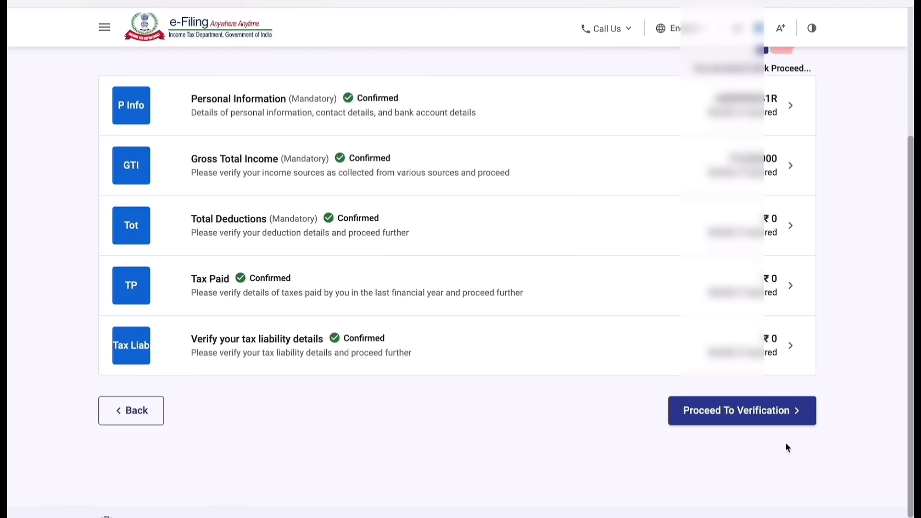
# Proceed to verification, check the tax summary down to the amount payable or refund, and continue to the return's submission declaration.
pyautogui.click(796, 412)
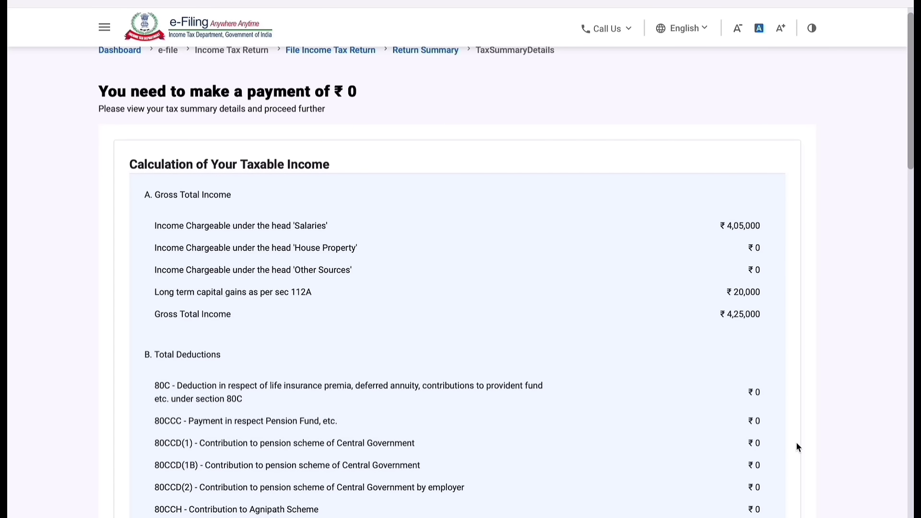
pyautogui.scroll(-15, 796, 444)
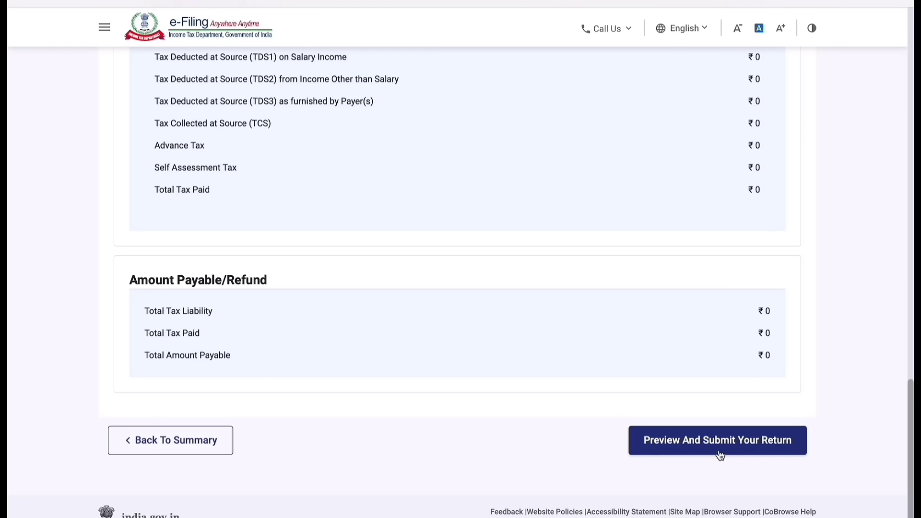
pyautogui.click(720, 454)
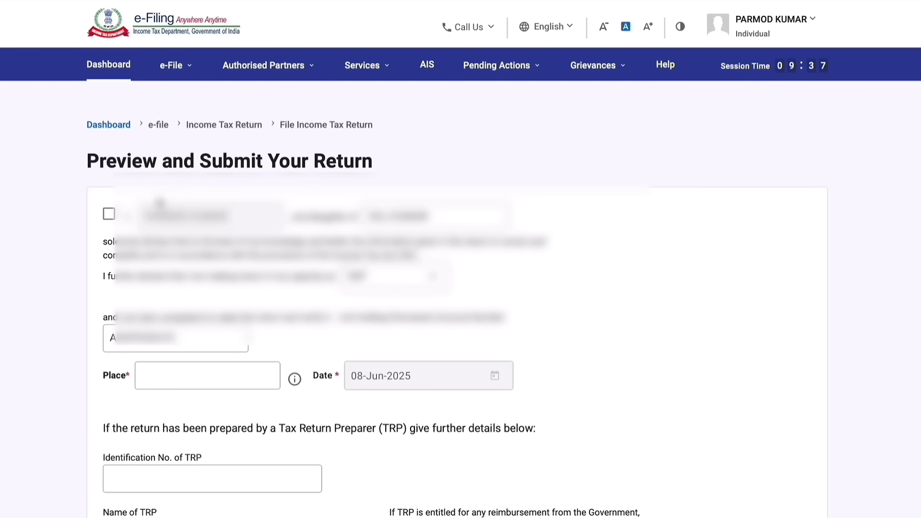
# Accept the declaration, enter Delhi as the place, and proceed to validation of the return.
pyautogui.click(109, 215)
pyautogui.write('Delhi')
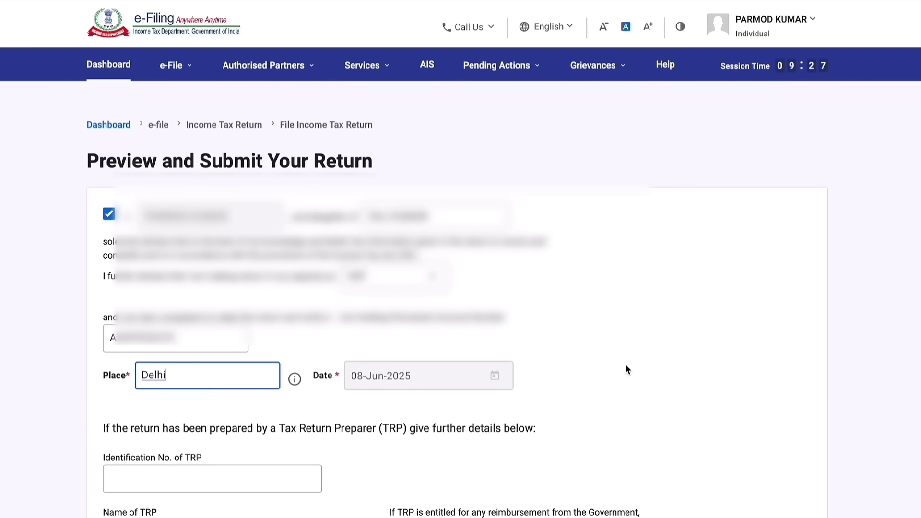
pyautogui.click(648, 356)
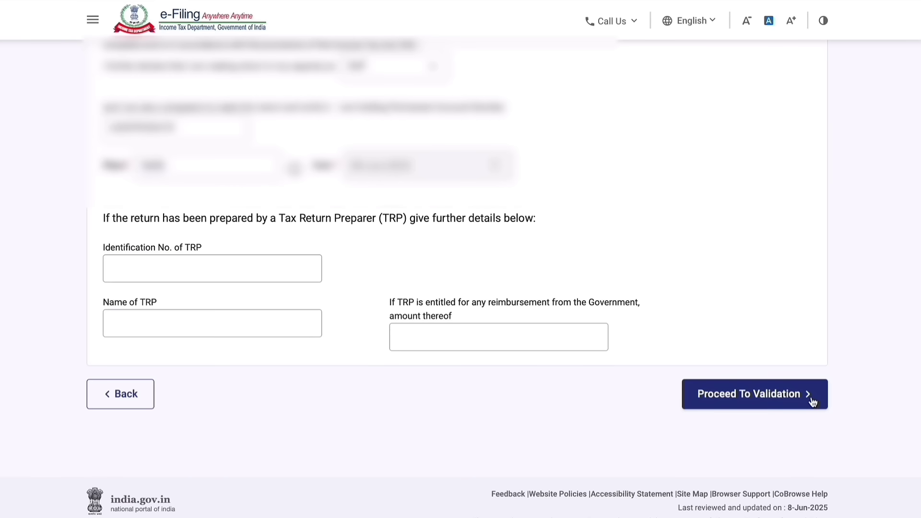
pyautogui.click(811, 399)
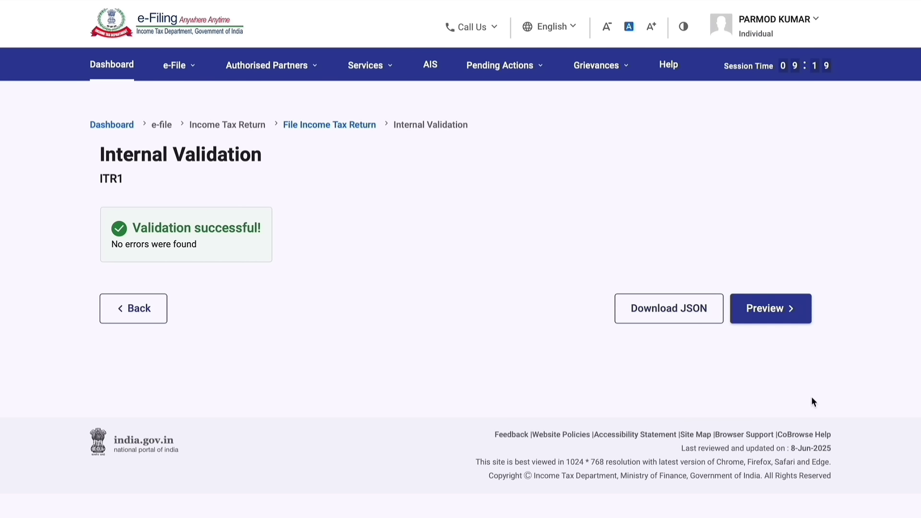
# Open the preview of the validated ITR-1 return and review its personal information and bank details.
pyautogui.scroll(-1, 770, 318)
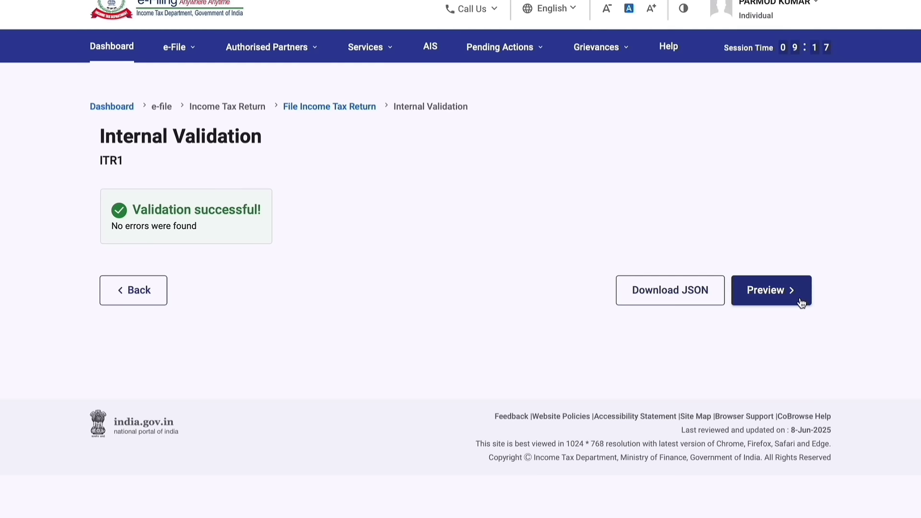
pyautogui.click(800, 303)
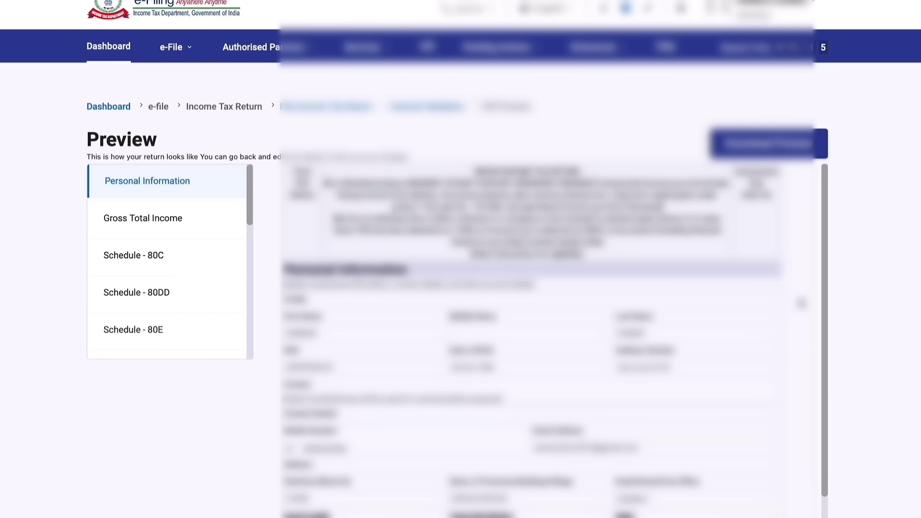
pyautogui.scroll(-8, 800, 303)
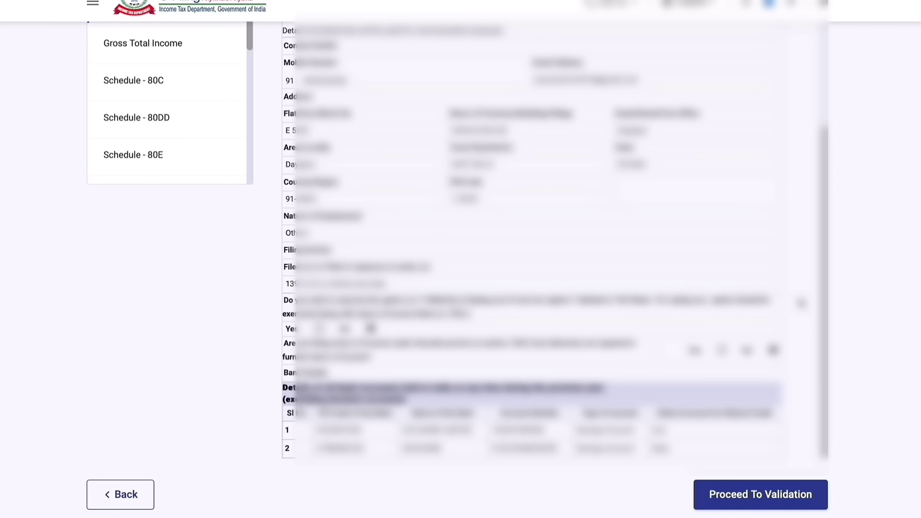
pyautogui.scroll(-1, 330, 436)
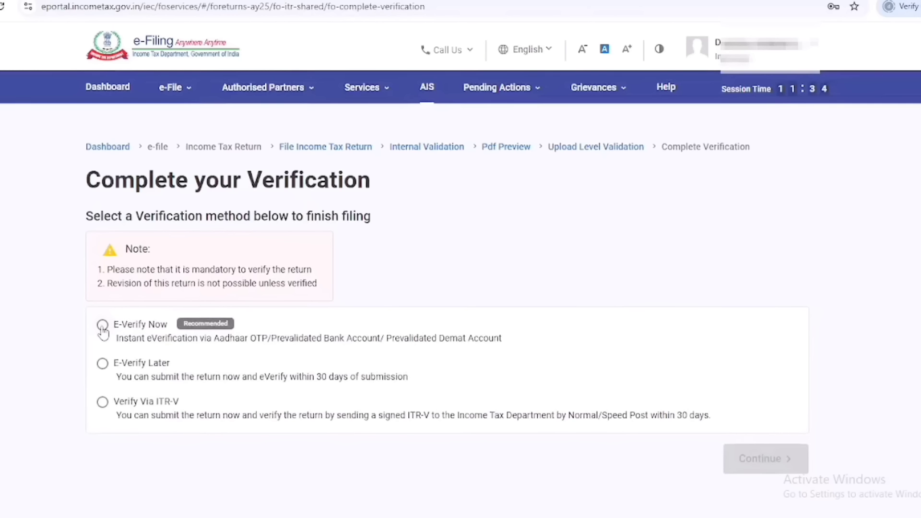
# Choose E-Verify Now as the verification method for finishing the filing.
pyautogui.click(102, 327)
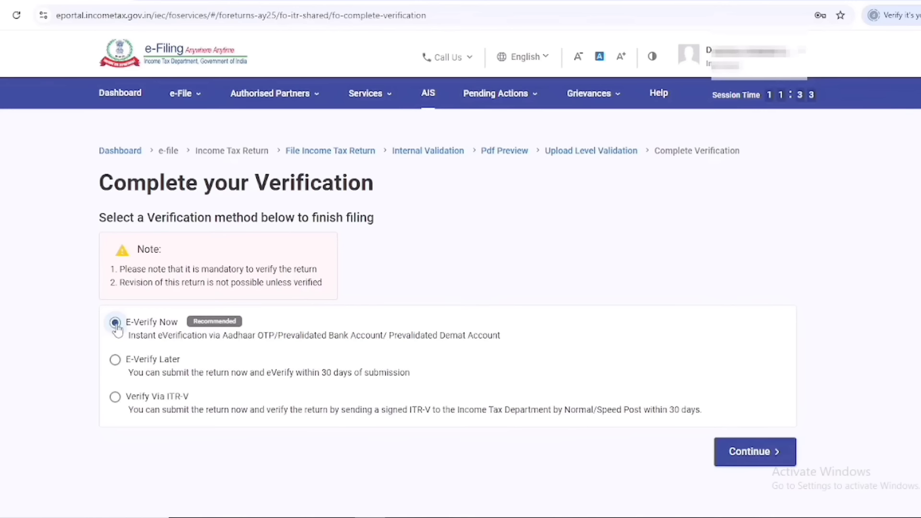